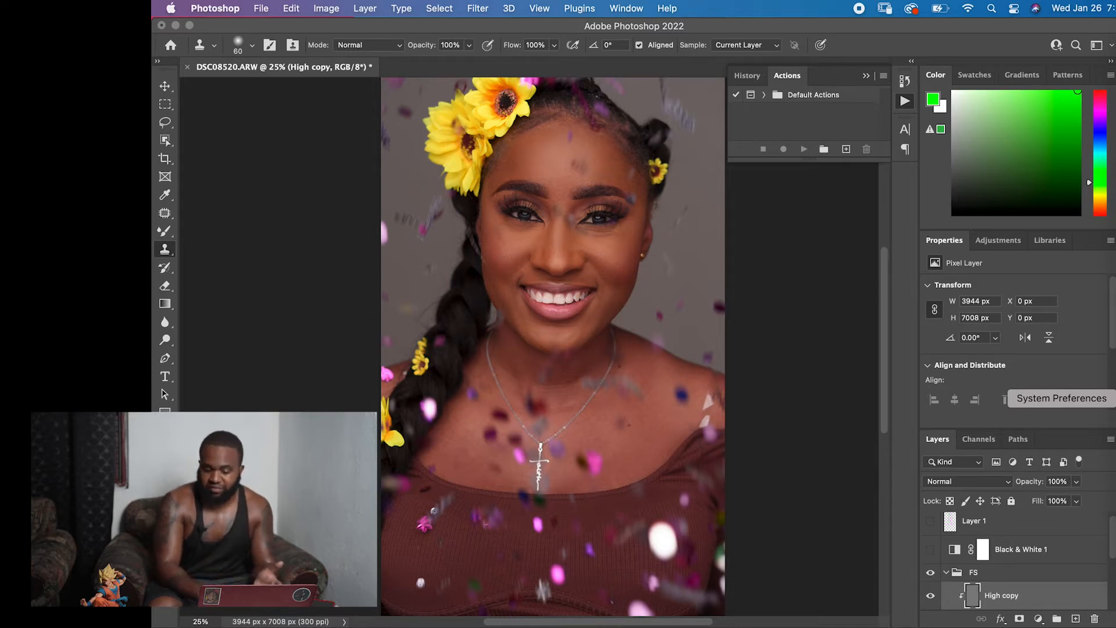
Collapse the FS group and add a Curves adjustment layer directly above it.
left_click(945, 573)
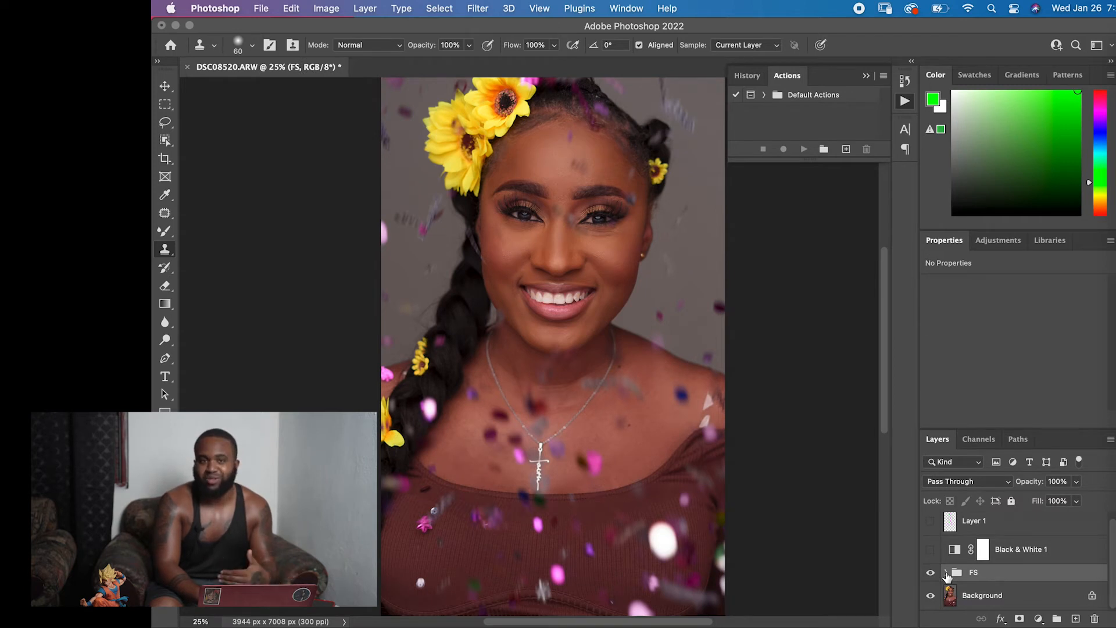
left_click(1000, 240)
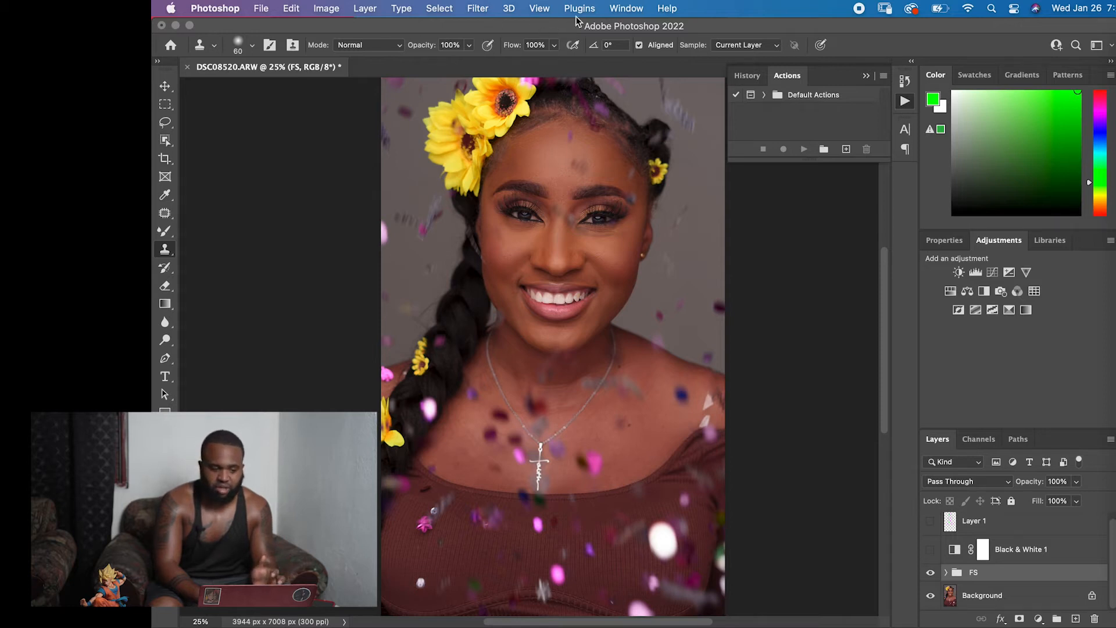
left_click(627, 8)
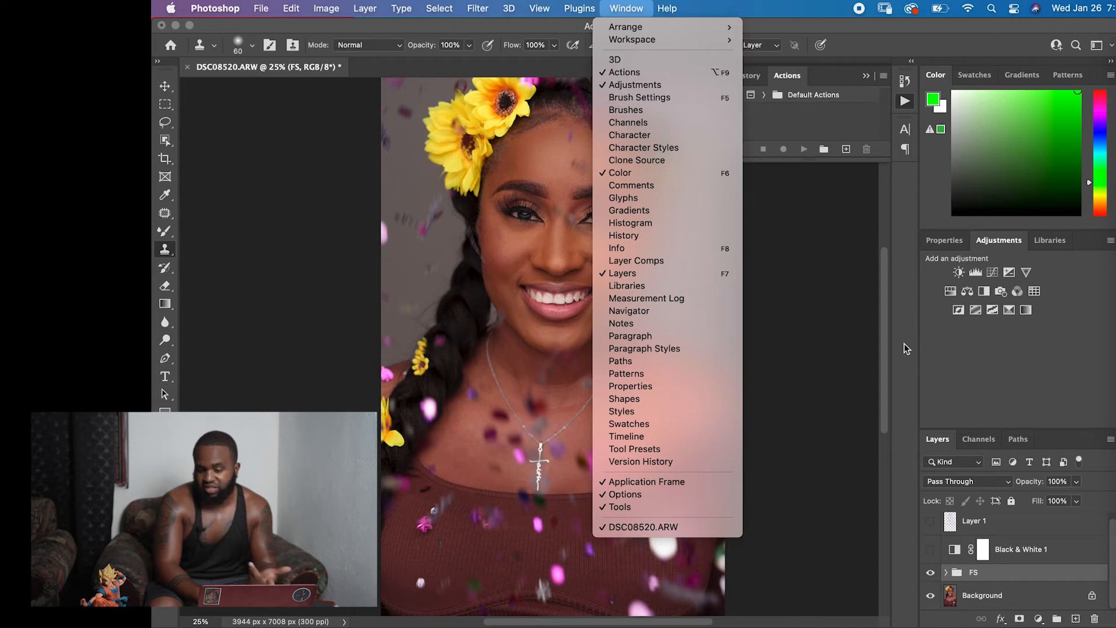
left_click(1042, 379)
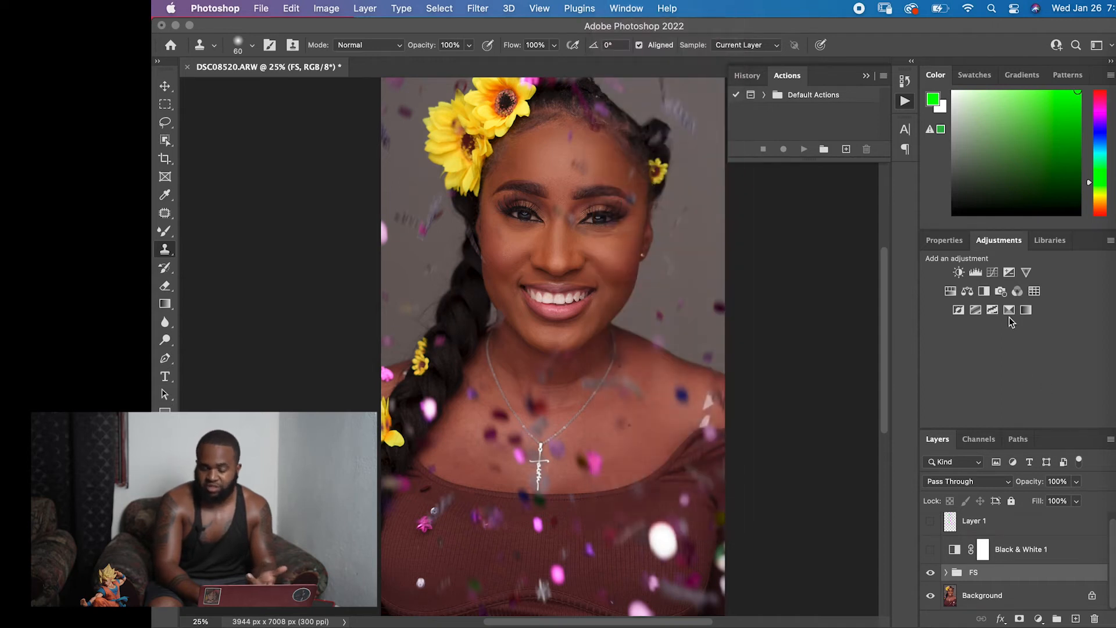
left_click(992, 273)
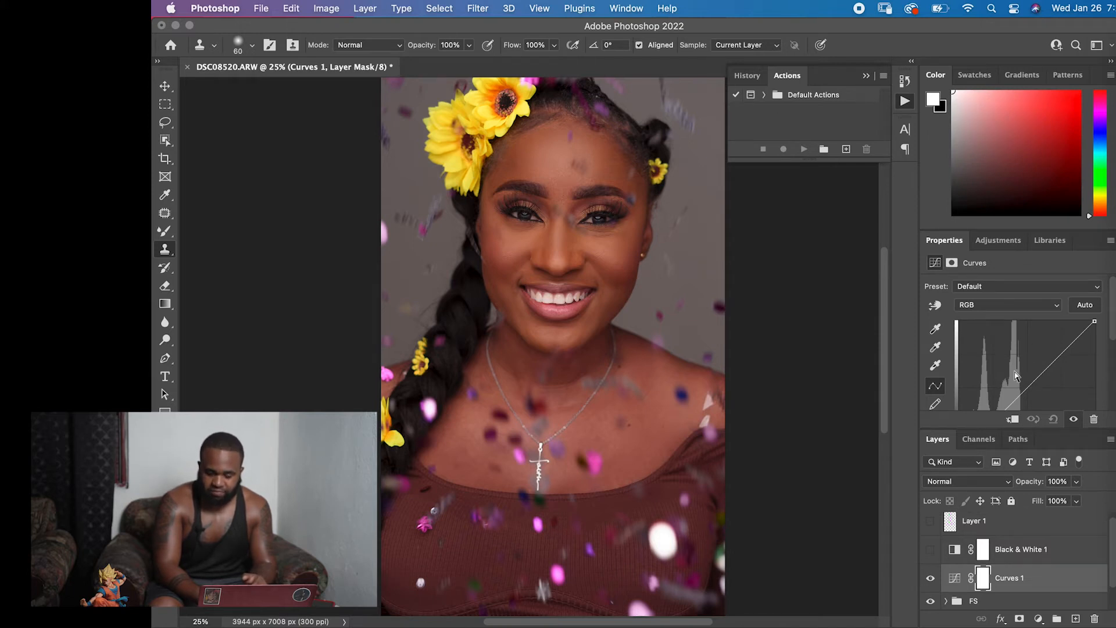
Set the blend mode of the new Curves adjustment layer to Screen.
left_click(976, 482)
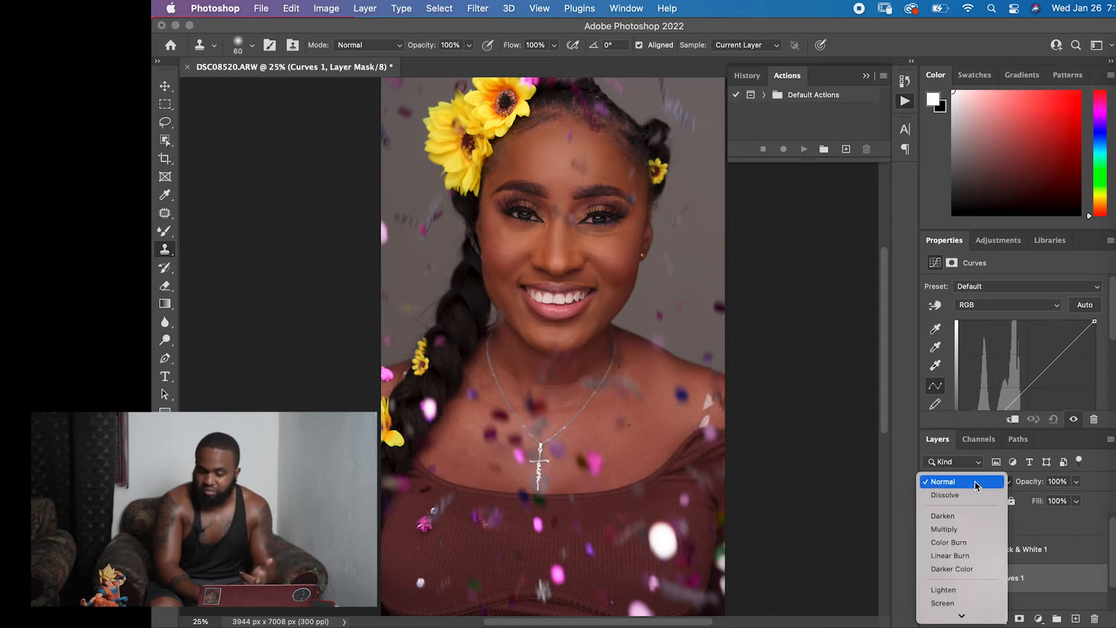
left_click(1058, 538)
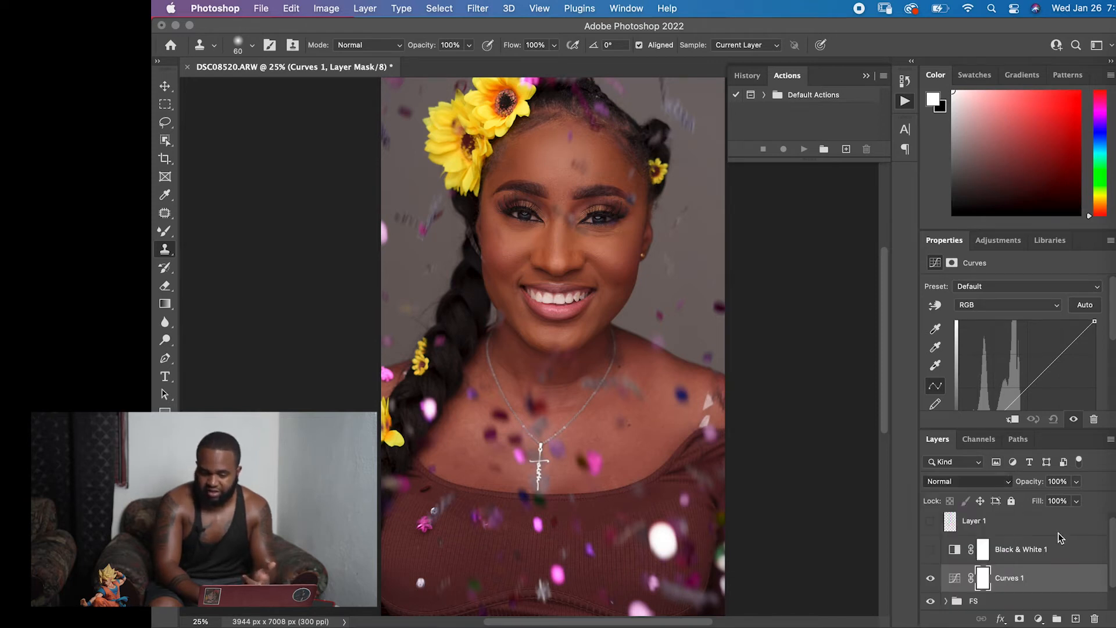
left_click(959, 484)
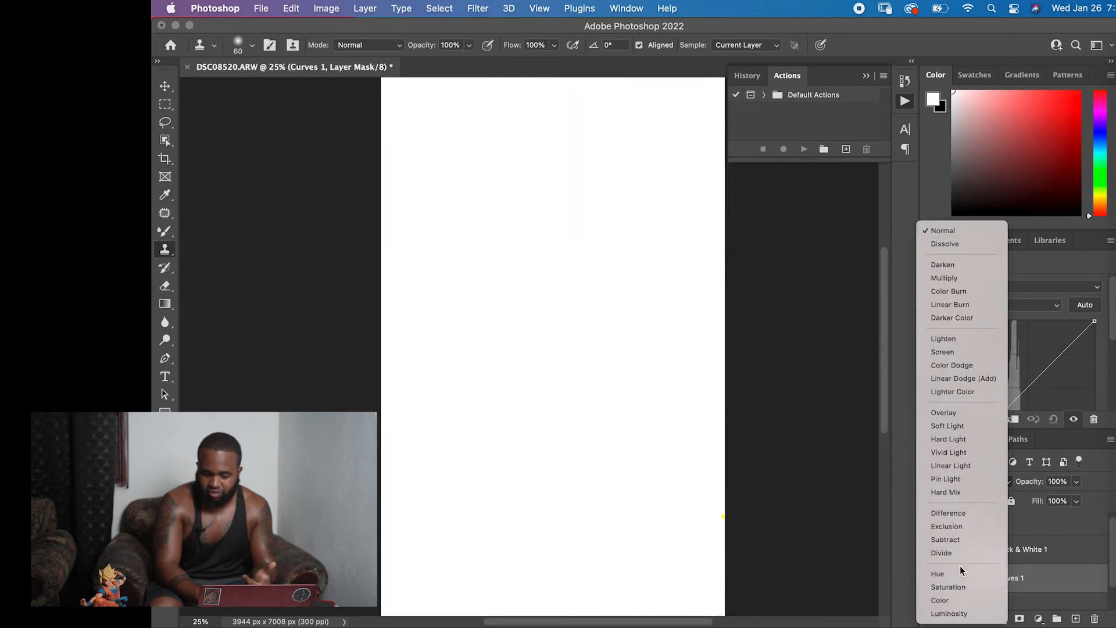
left_click(958, 352)
Add a second Curves adjustment layer above the first and set its blend mode to Multiply.
left_click(996, 247)
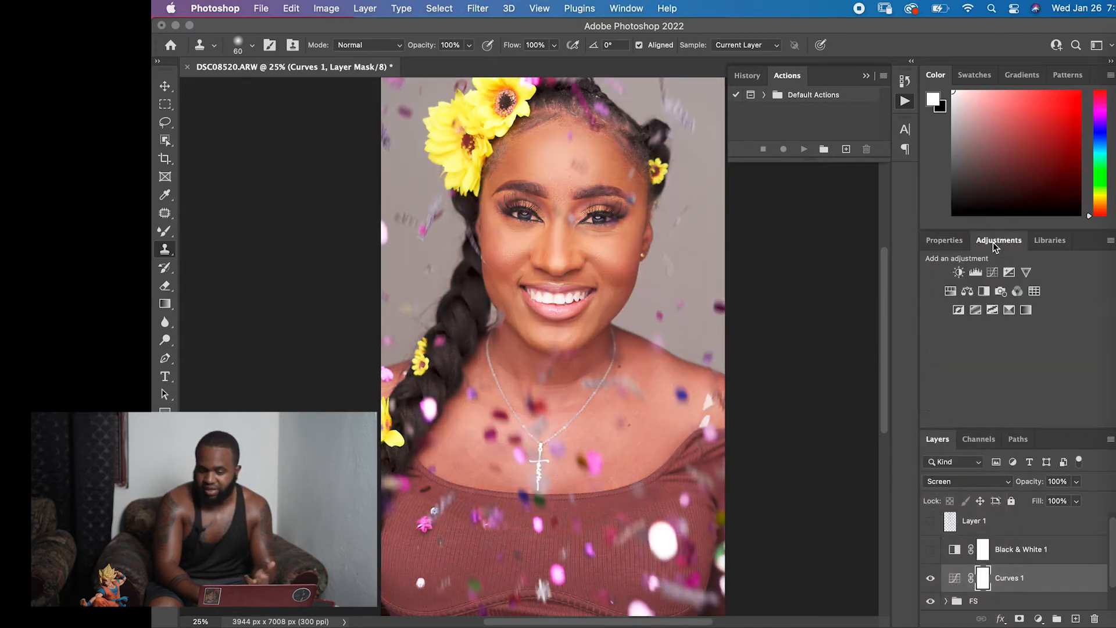
left_click(993, 278)
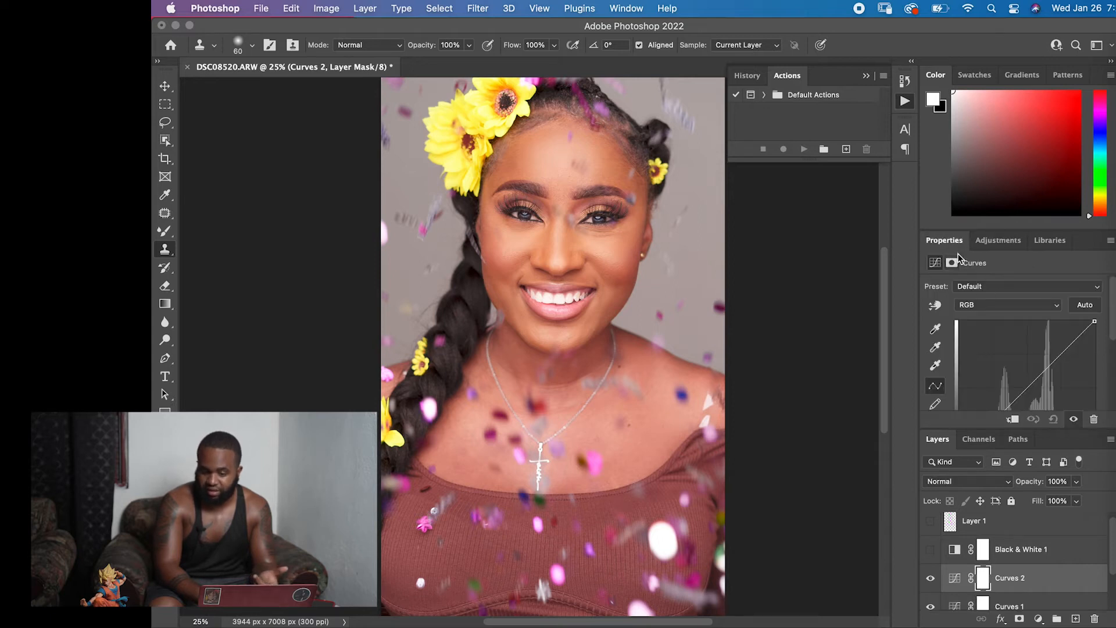
left_click(985, 483)
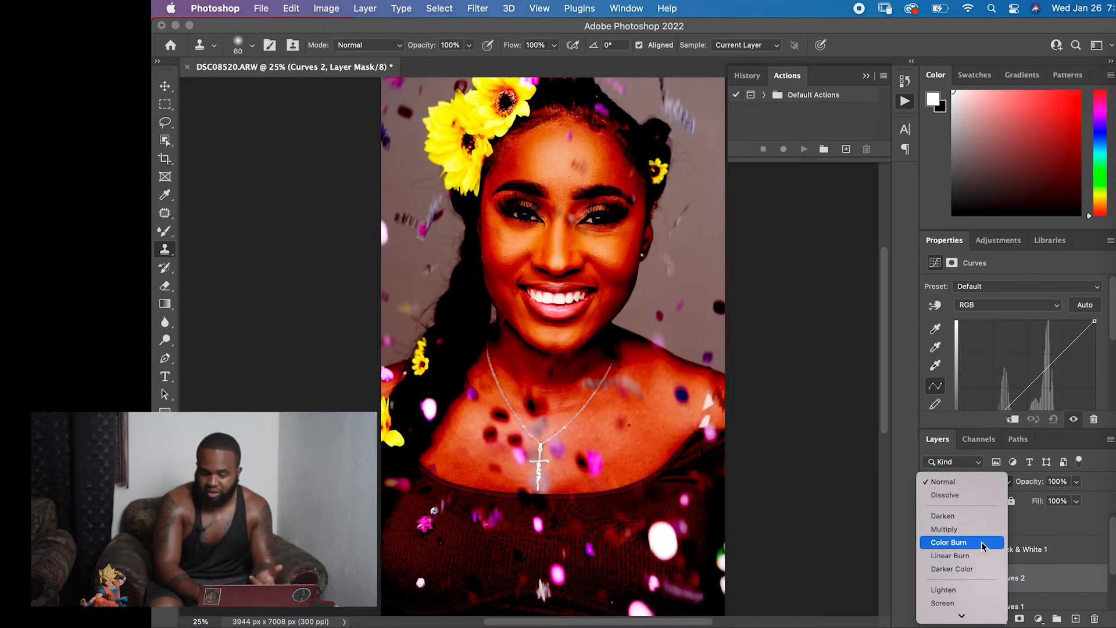
scroll(985, 544, "down", 5)
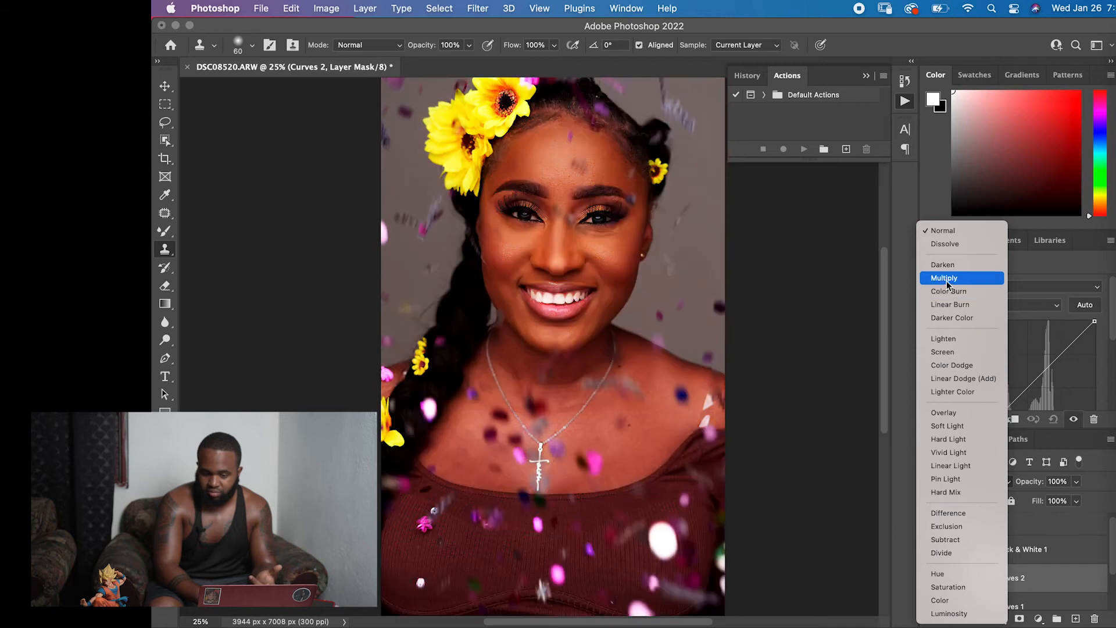
left_click(944, 278)
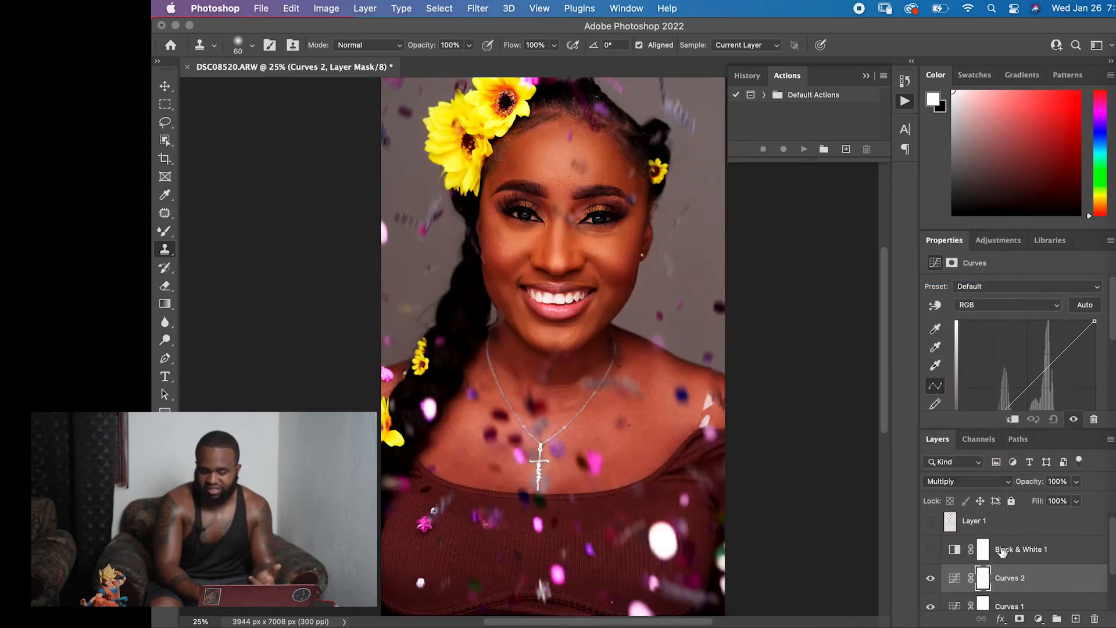
Invert the layer masks of both Curves adjustment layers to black.
scroll(1018, 583, "down", 2)
scroll(1018, 583, "up", 2)
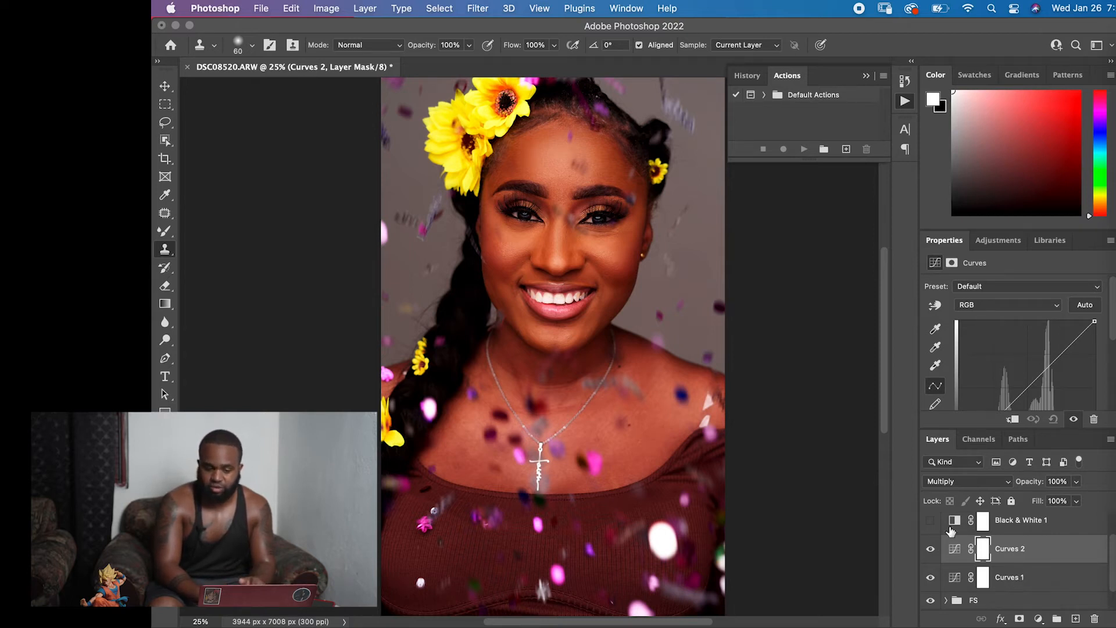
left_click(1017, 580)
key("ctrl+i")
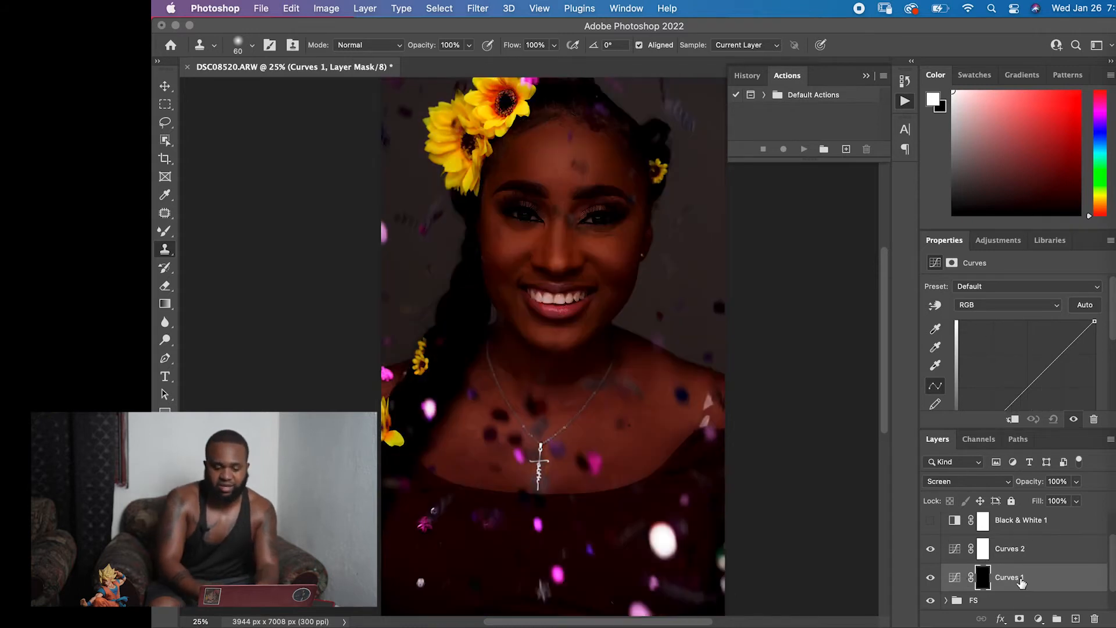
left_click(982, 549)
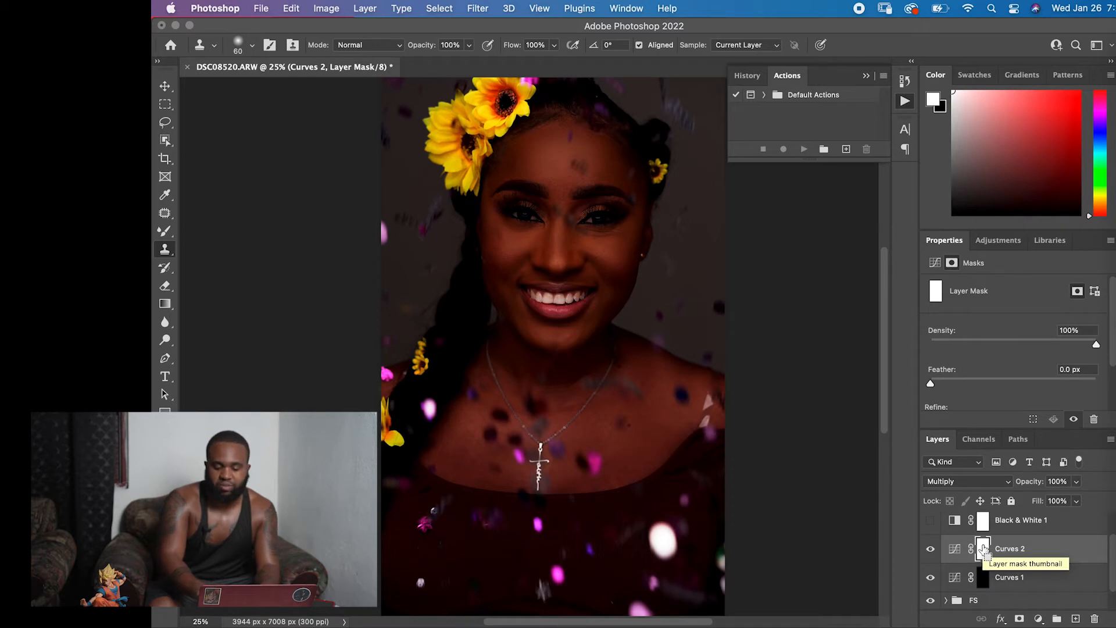
key("super+i")
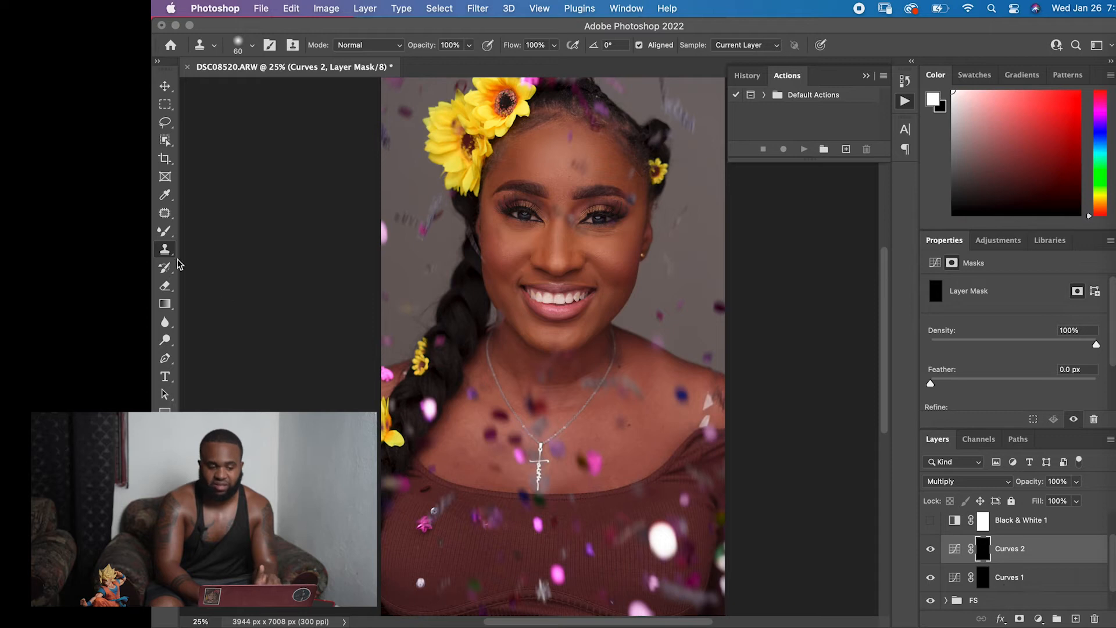
Switch from the Mixer Brush to the regular Brush tool and set its flow to 20%.
left_click(165, 231)
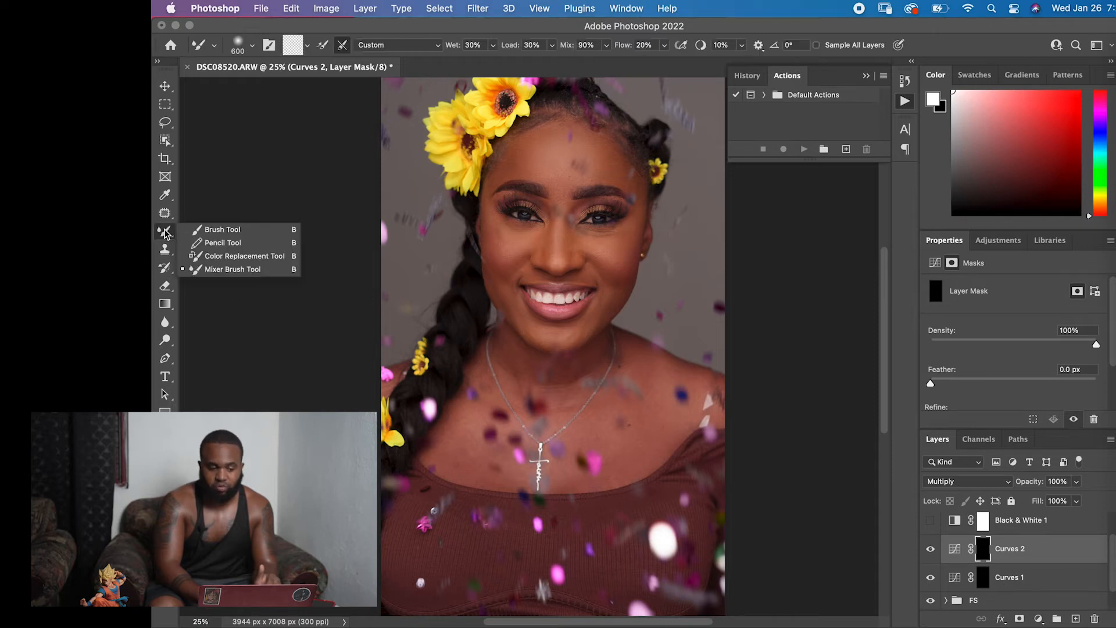
left_click(210, 232)
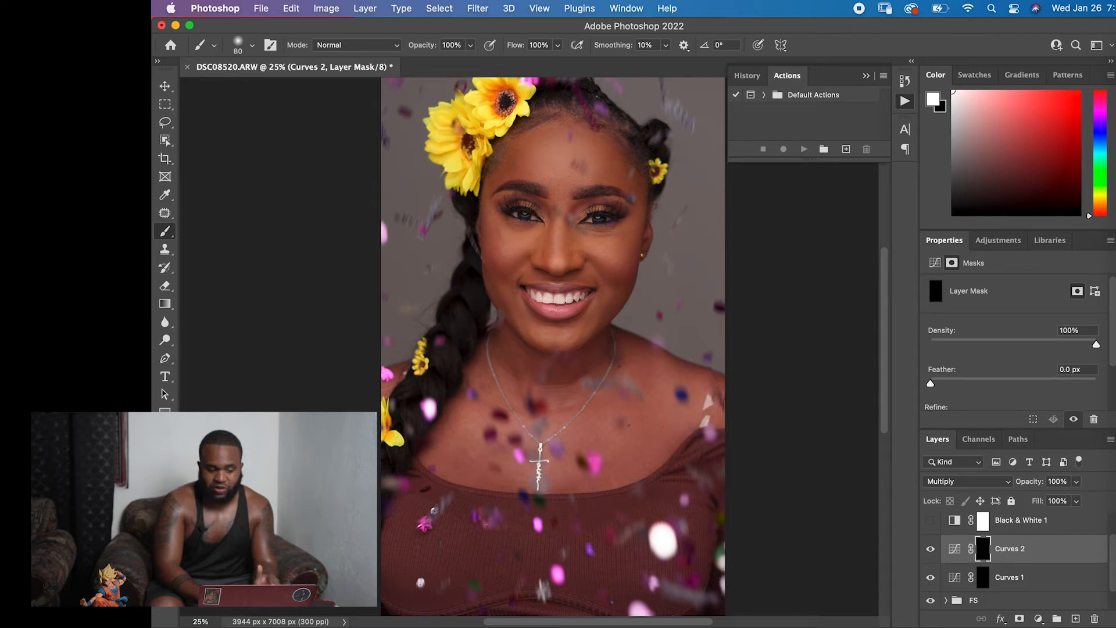
left_click(537, 46)
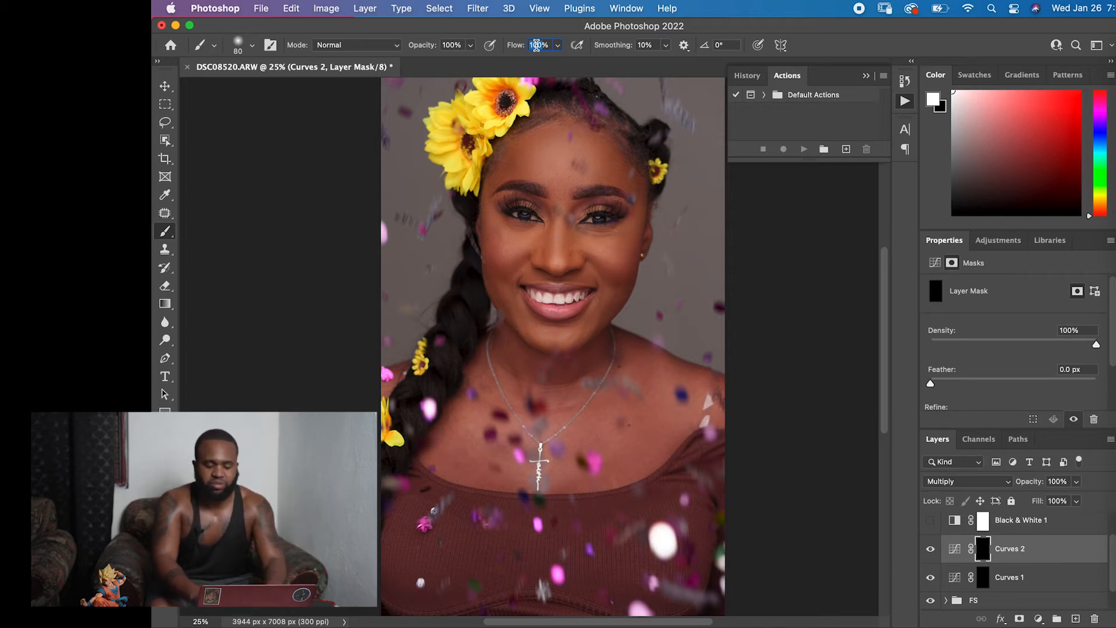
type("20")
key("Return")
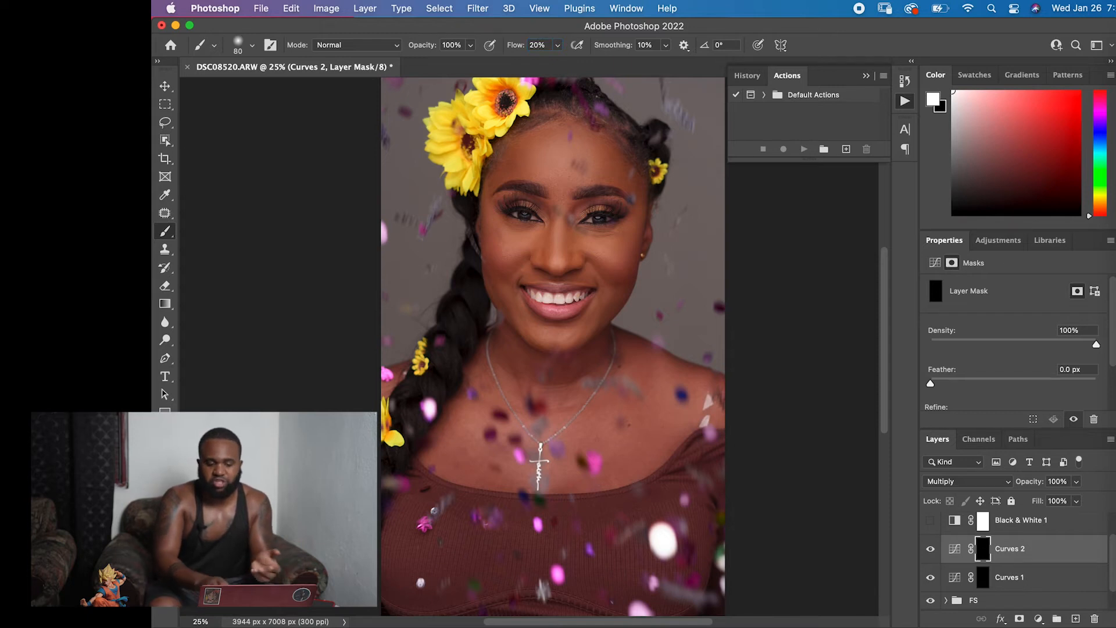
Rename the Screen-mode Curves layer to DODGE and the Multiply-mode Curves layer to BURN.
double_click(1003, 577)
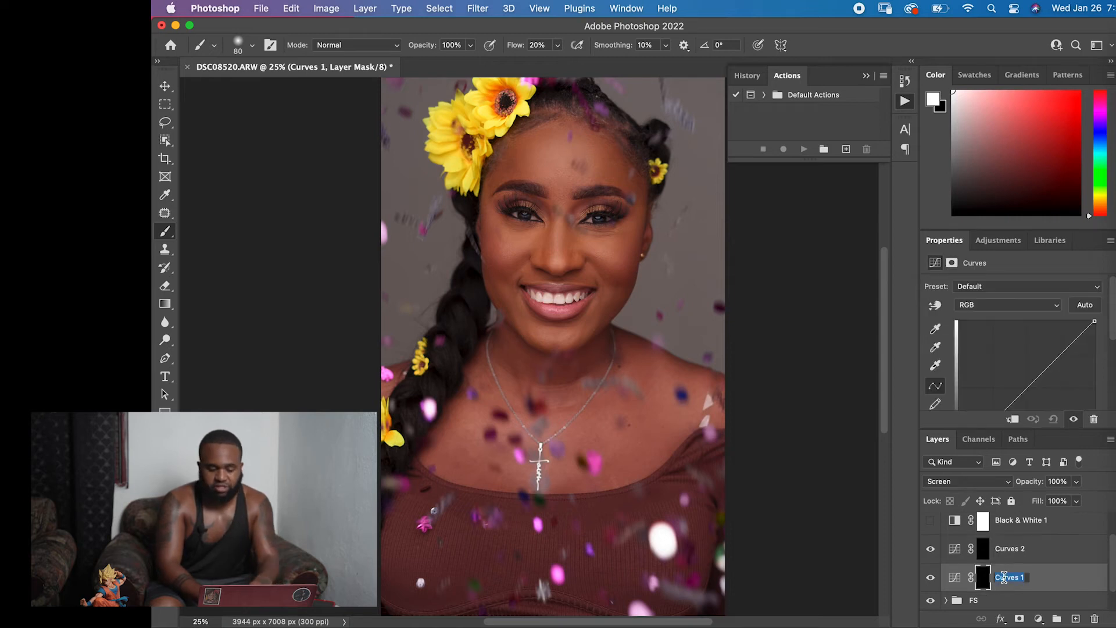
type("DODGE")
key("Return")
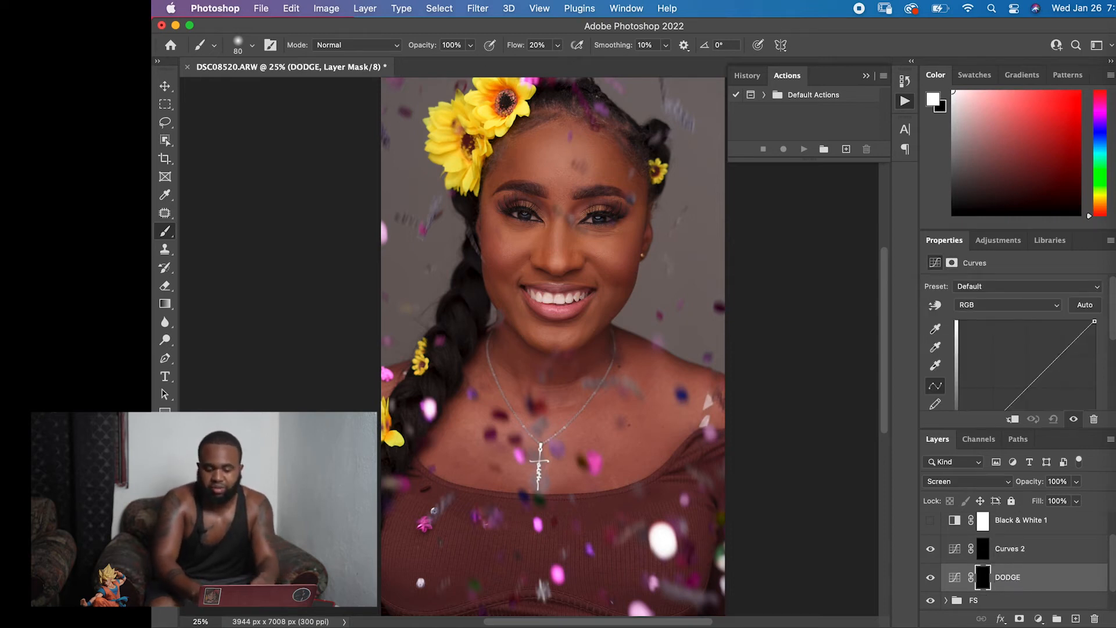
double_click(1018, 549)
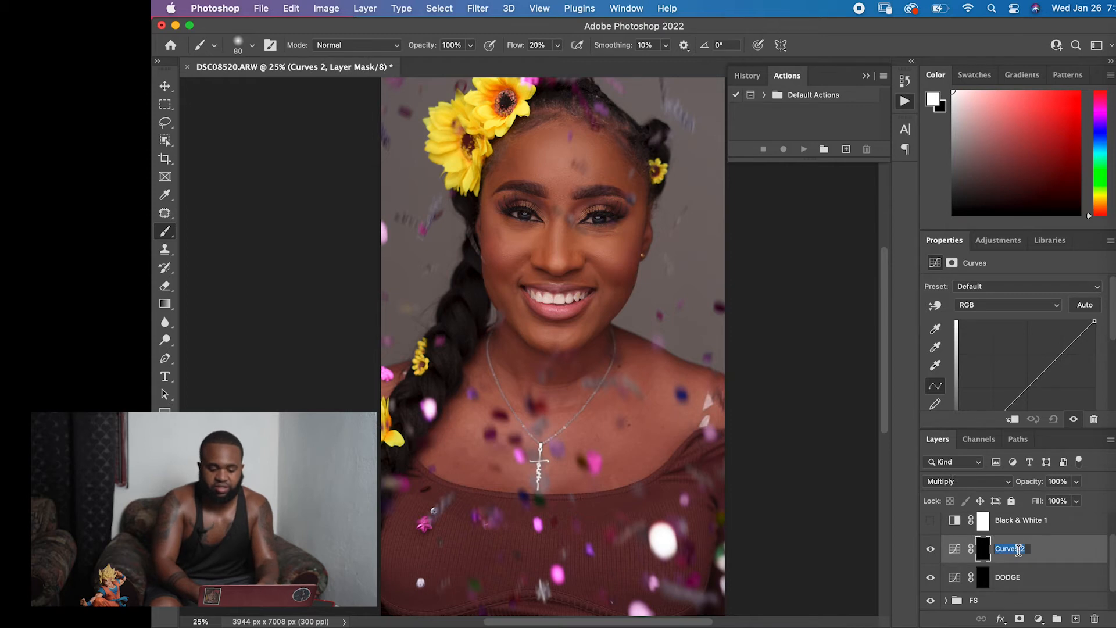
type("BURN")
key("Return")
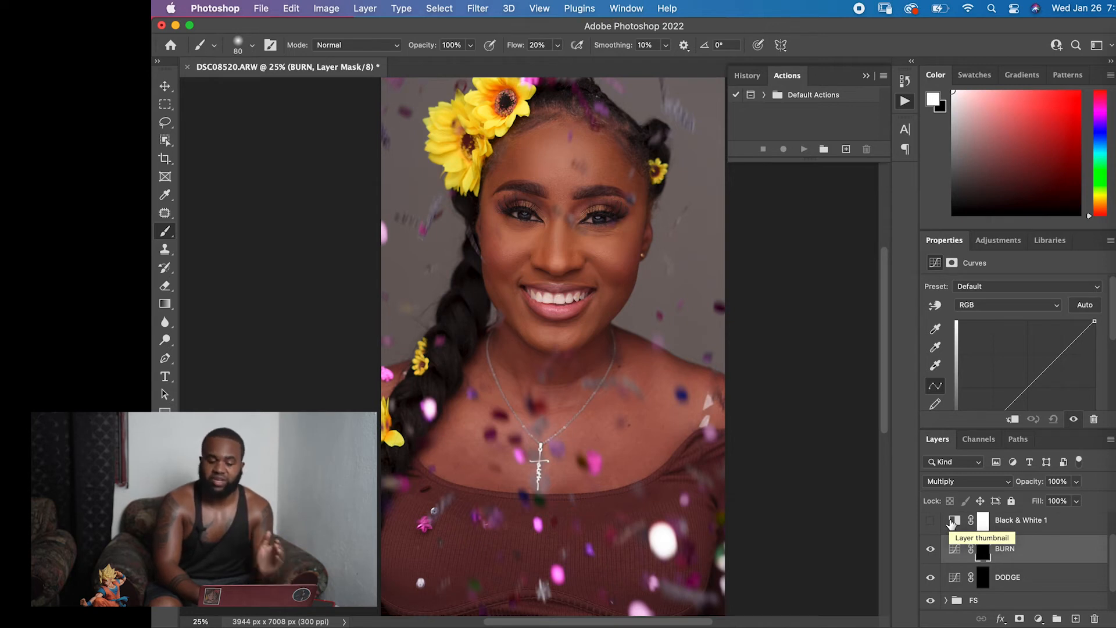
Hide the FS group and check the brush's size and hardness settings.
scroll(1005, 567, "down", 1)
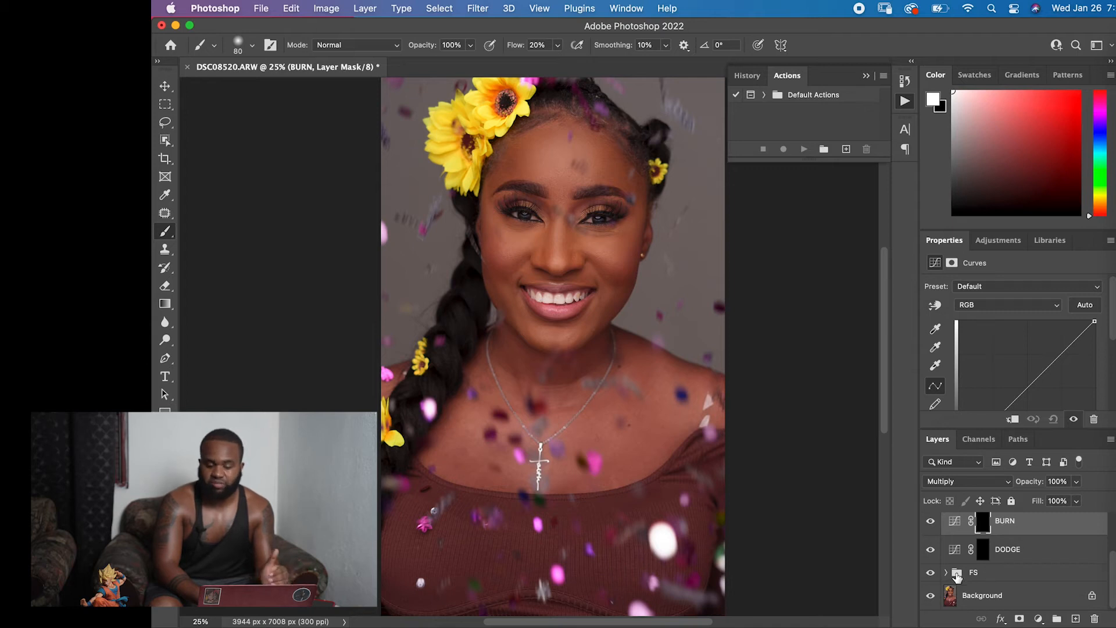
left_click(929, 573)
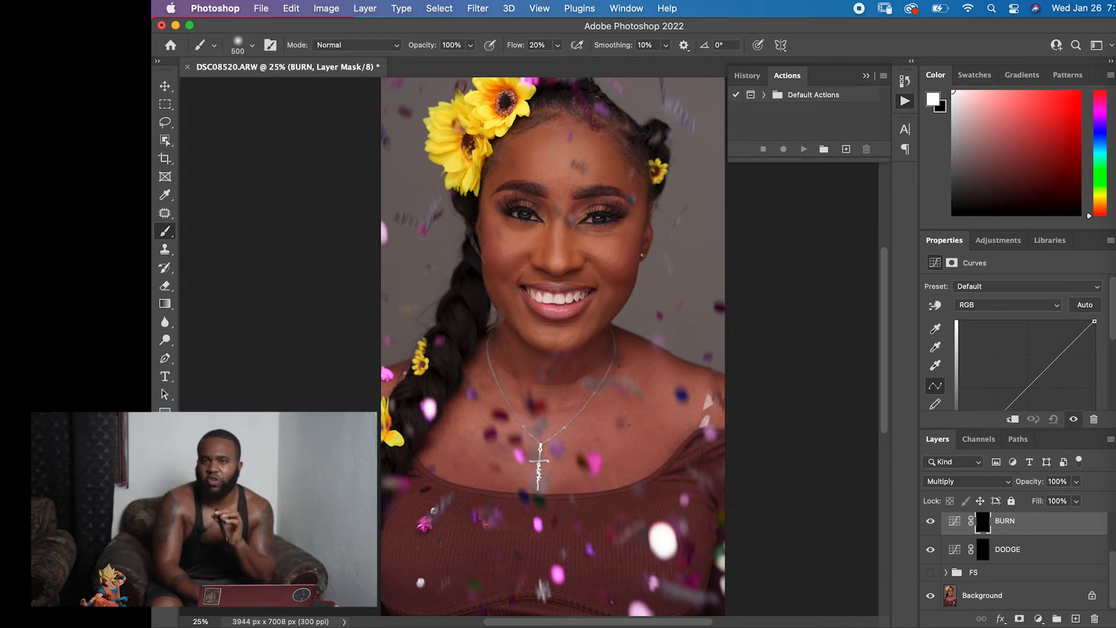
left_click(253, 46)
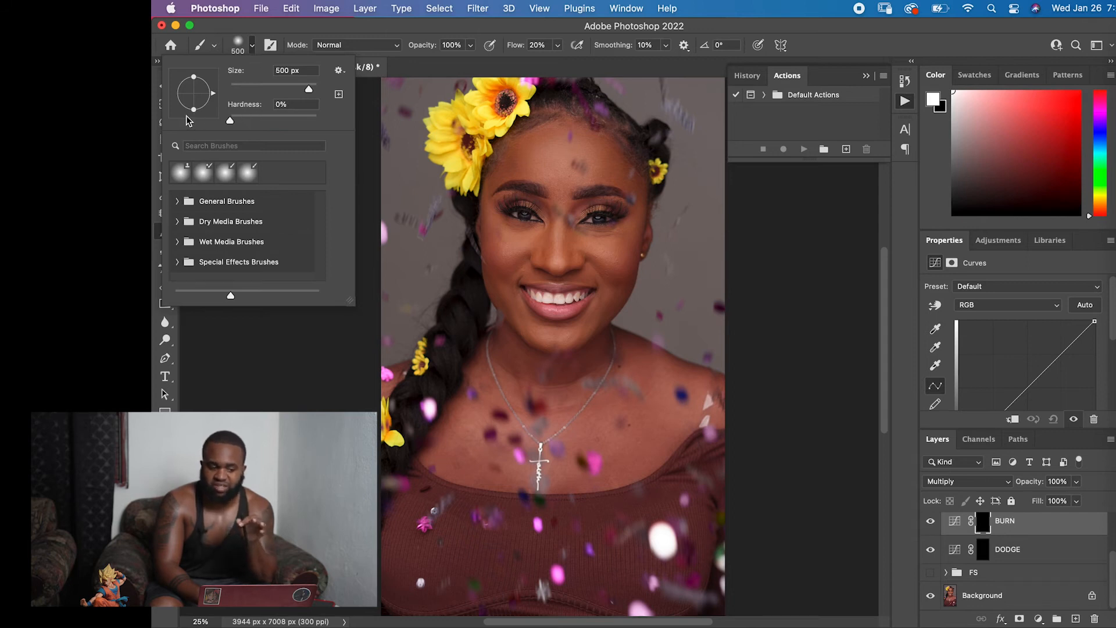
left_click(240, 382)
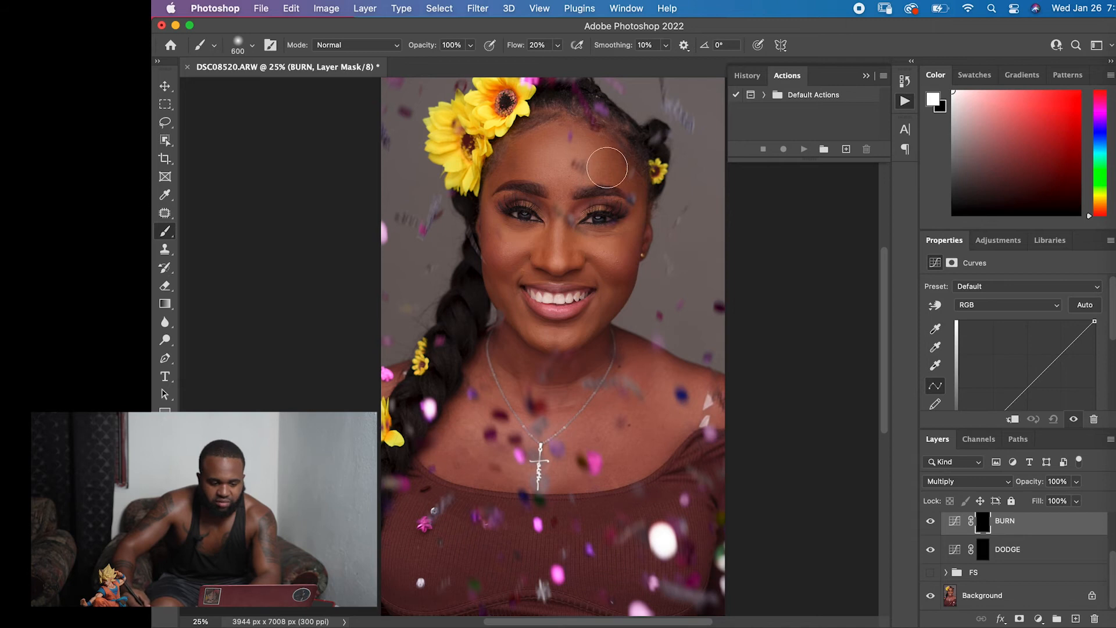
Try a darkening stroke on the forehead with an enlarged brush on the BURN mask, and undo it.
key("bracketright")
key("bracketright")
left_click_drag(514, 153, 516, 160)
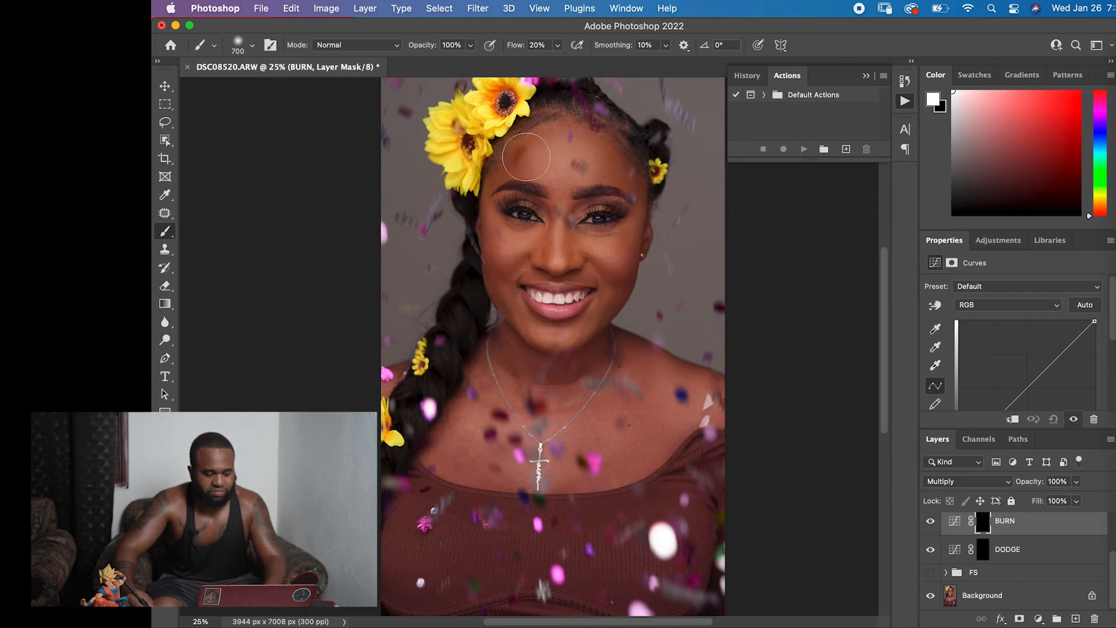
key("super+z")
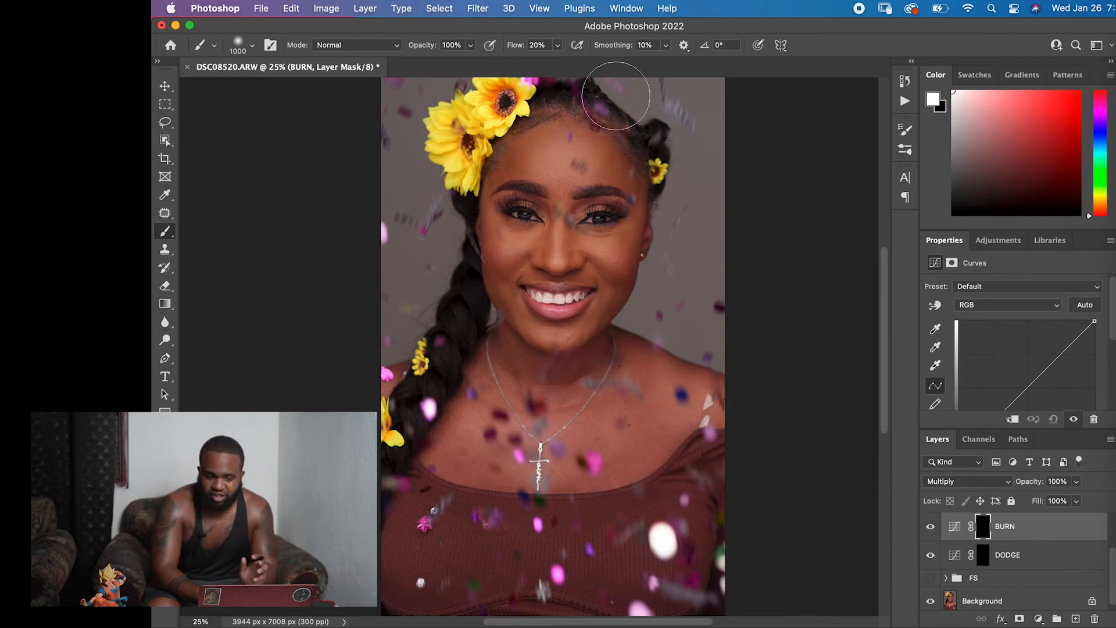
Review the Size Jitter control options in the brush's Shape Dynamics settings.
left_click(905, 130)
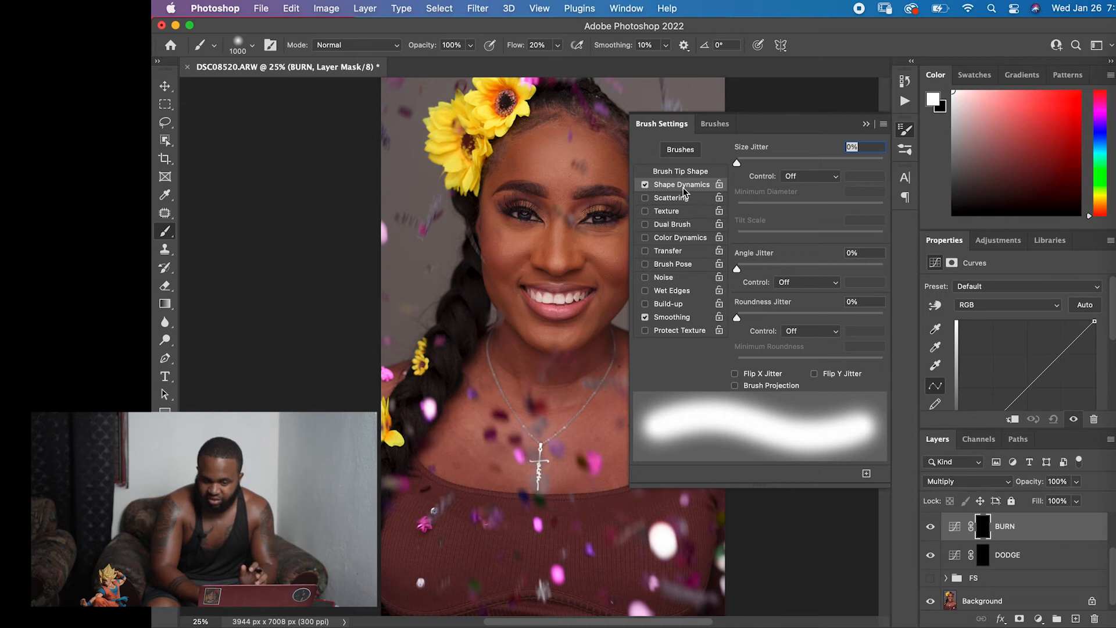
left_click(804, 178)
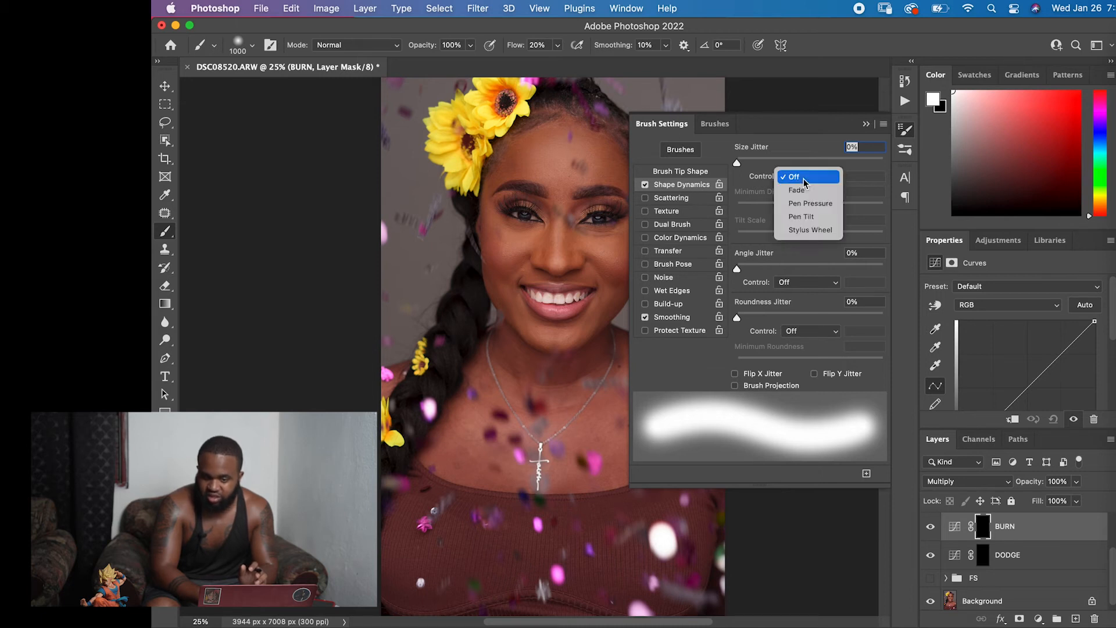
left_click(750, 175)
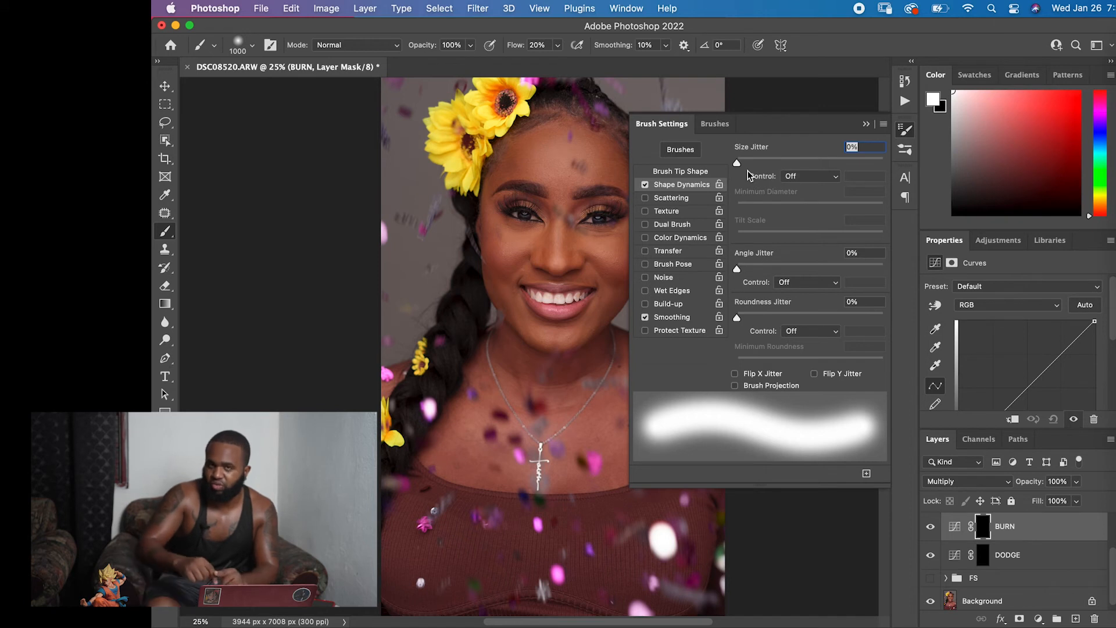
left_click(867, 126)
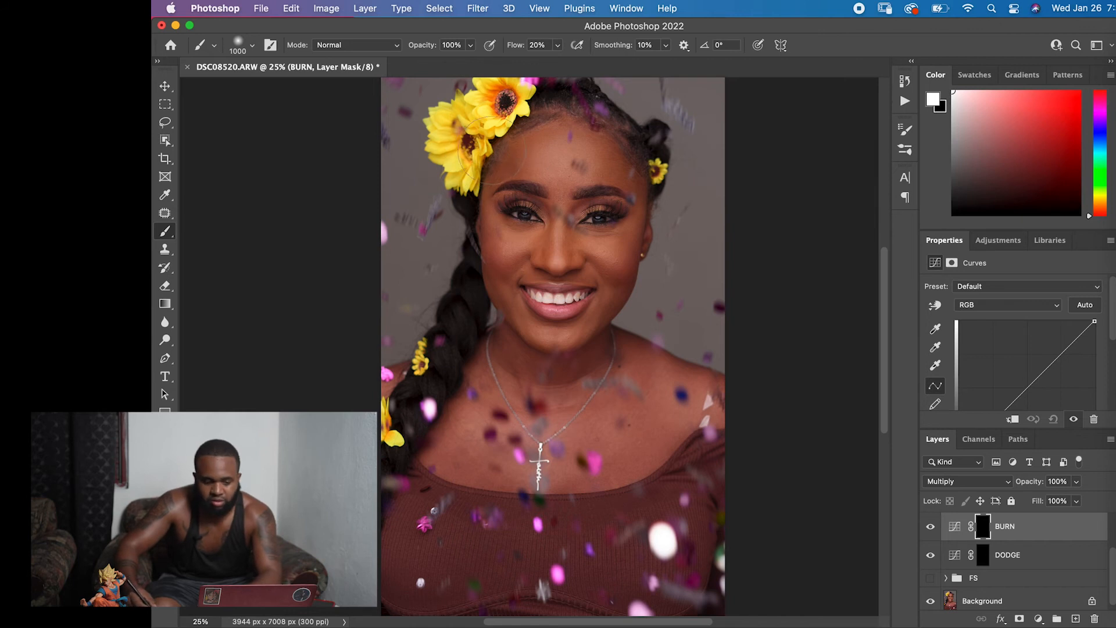
Darken the outer edges of the forehead on the BURN mask with a soft brush of about 700 to 800 px.
key("bracketleft")
key("bracketleft")
mouse_move(514, 154)
left_mouse_down()
mouse_move(530, 148)
mouse_move(509, 162)
left_mouse_up()
key("bracketleft")
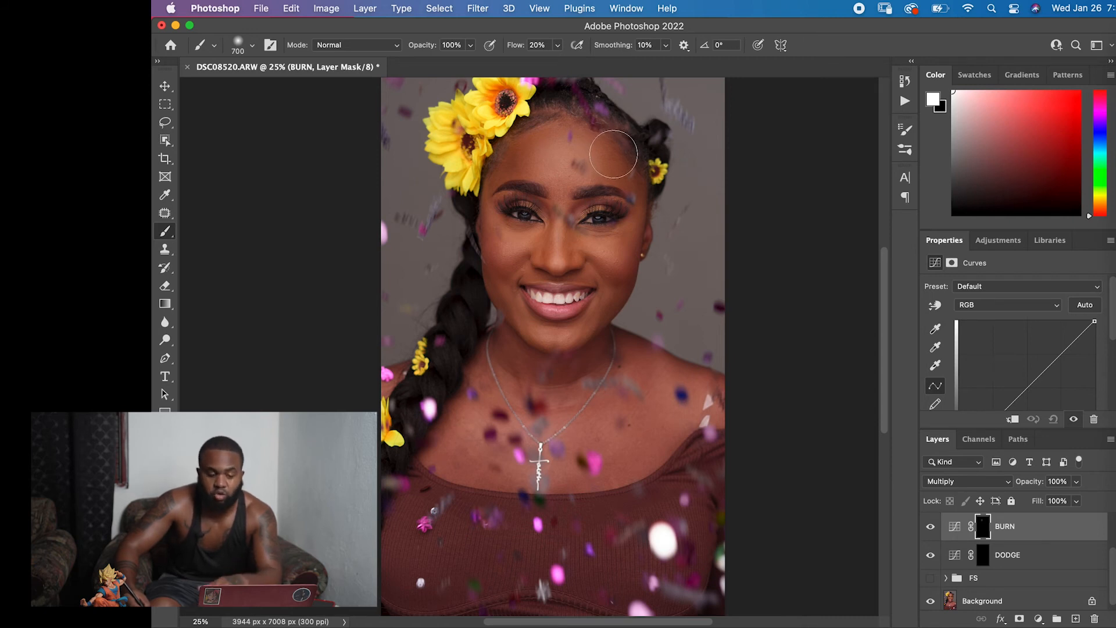
key("bracketright")
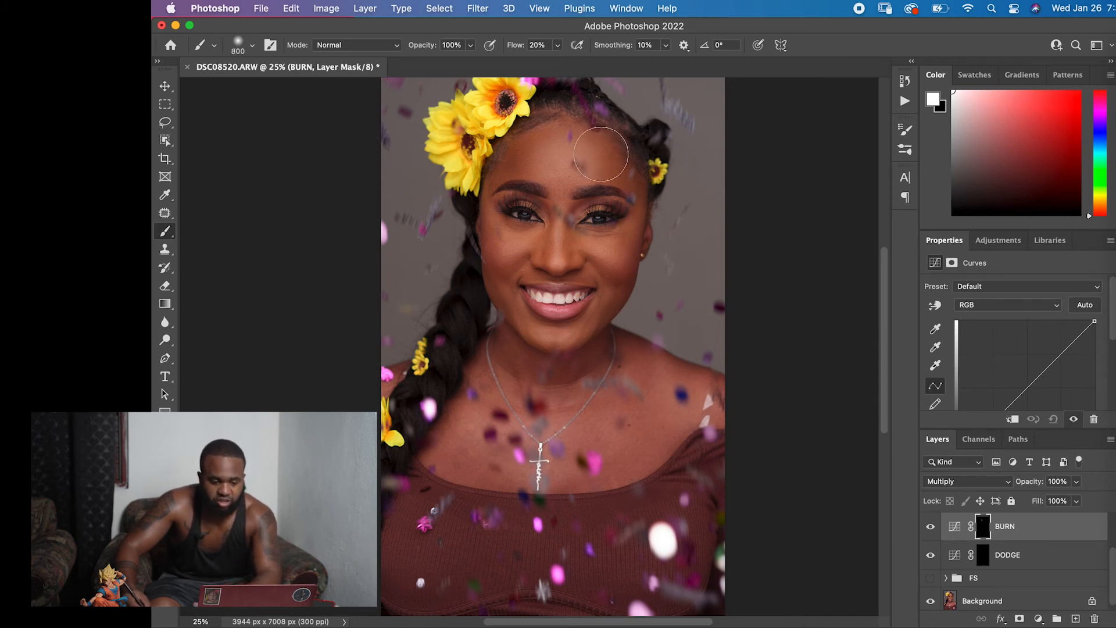
Darken the cheeks and jawline on the BURN mask using brush sizes between 200 and 400 px.
key("bracketleft")
key("bracketleft")
key("bracketleft")
key("bracketleft")
key("bracketleft")
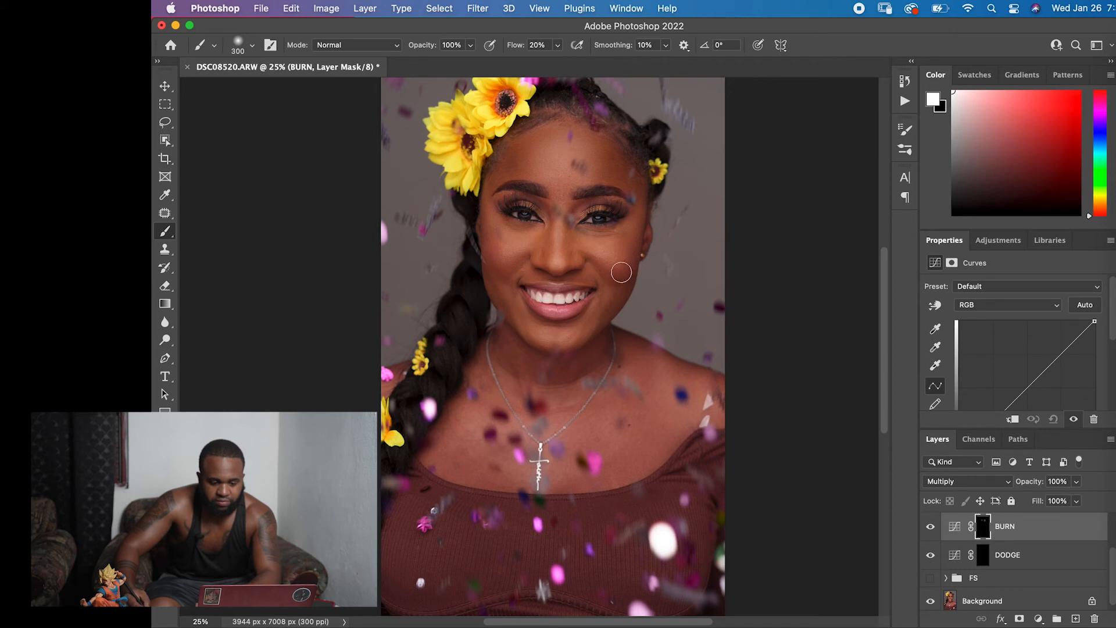
key("bracketright")
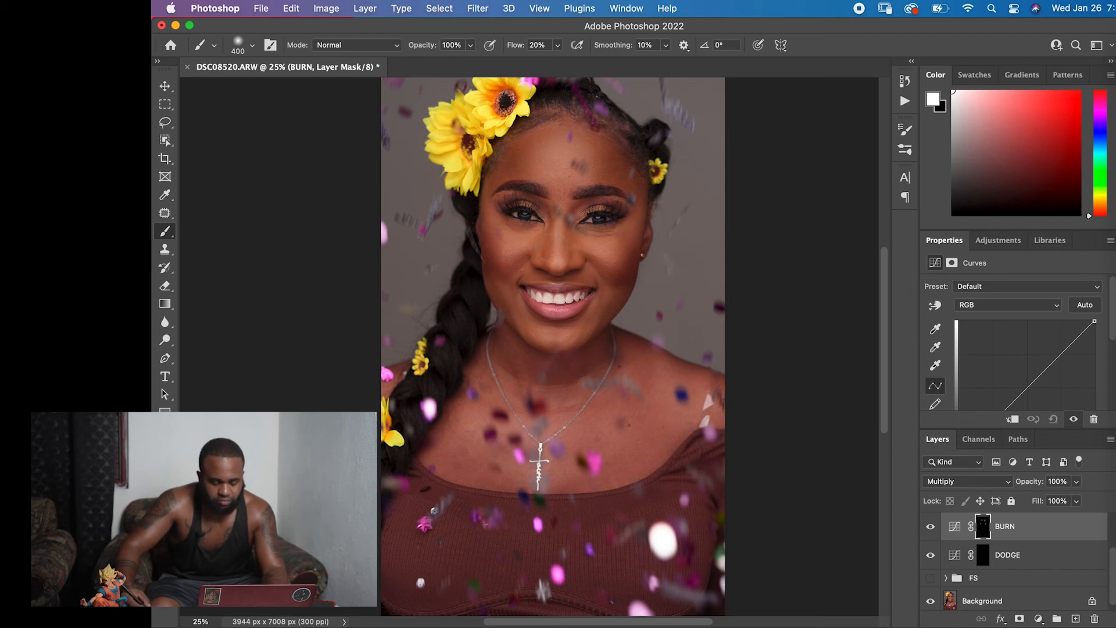
key("bracketleft")
key("bracketleft")
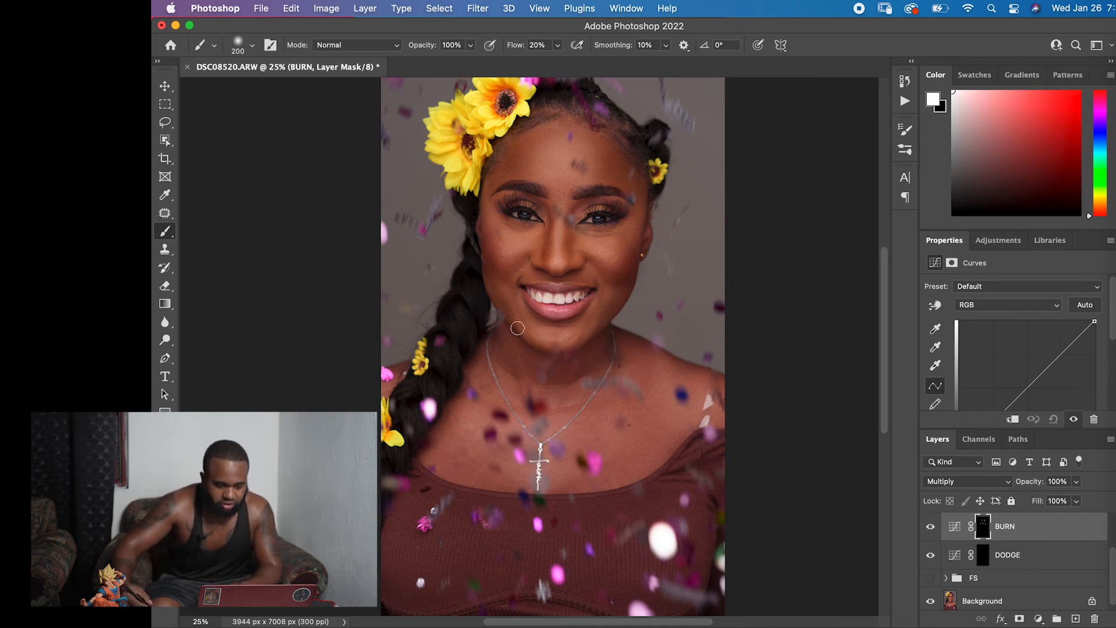
key("bracketright")
key("bracketright")
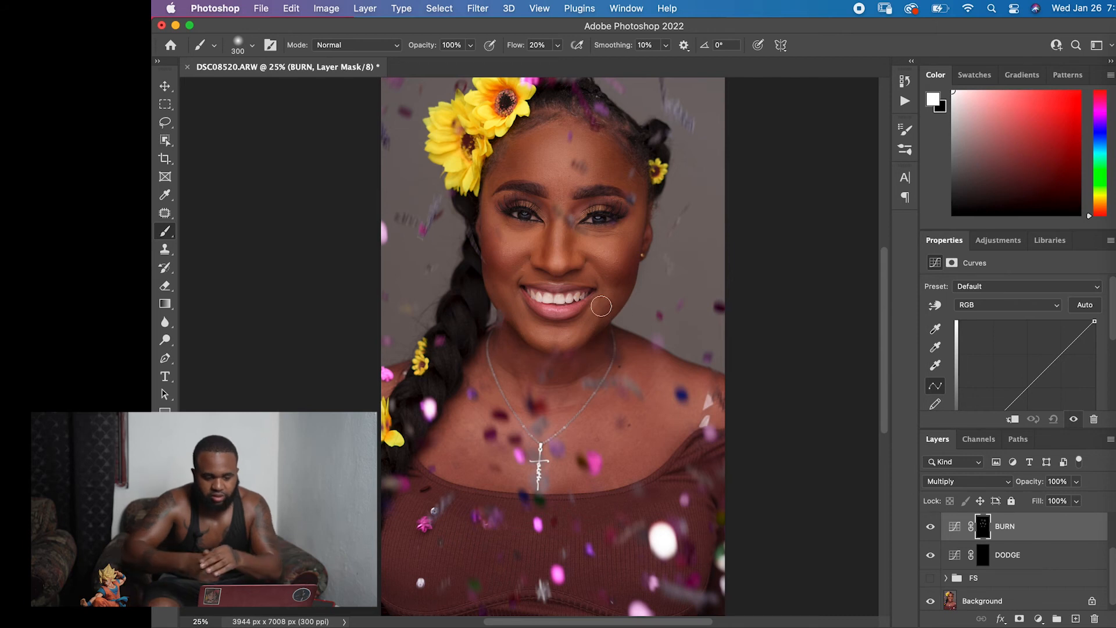
Lighten the forehead on the DODGE layer's mask with a 900 px brush.
left_click(982, 556)
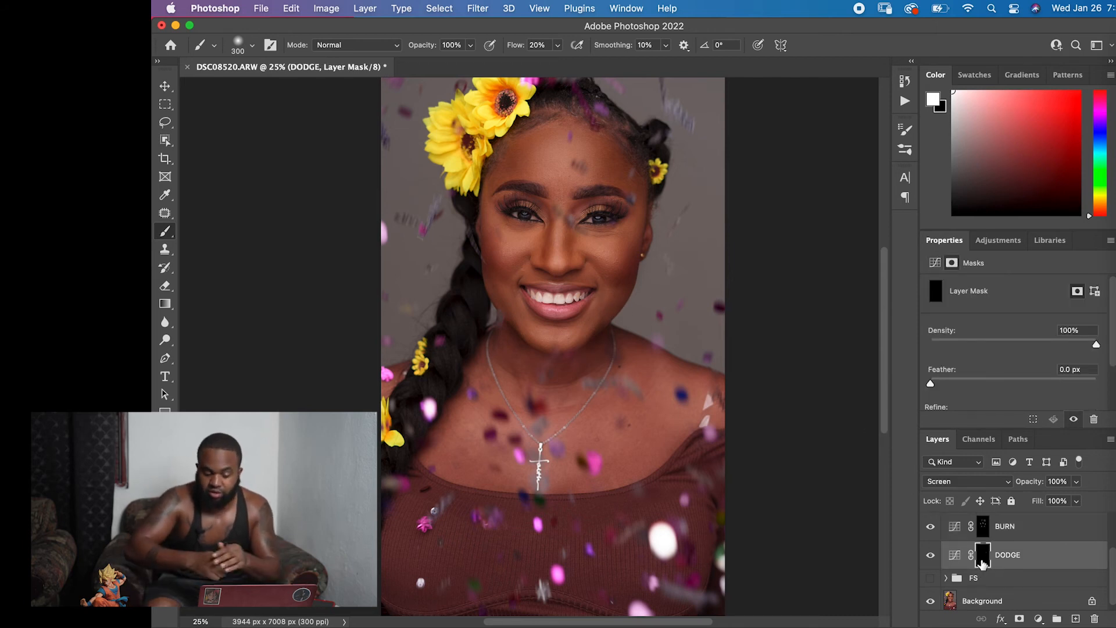
key("bracketright")
key("bracketright")
key("bracketright")
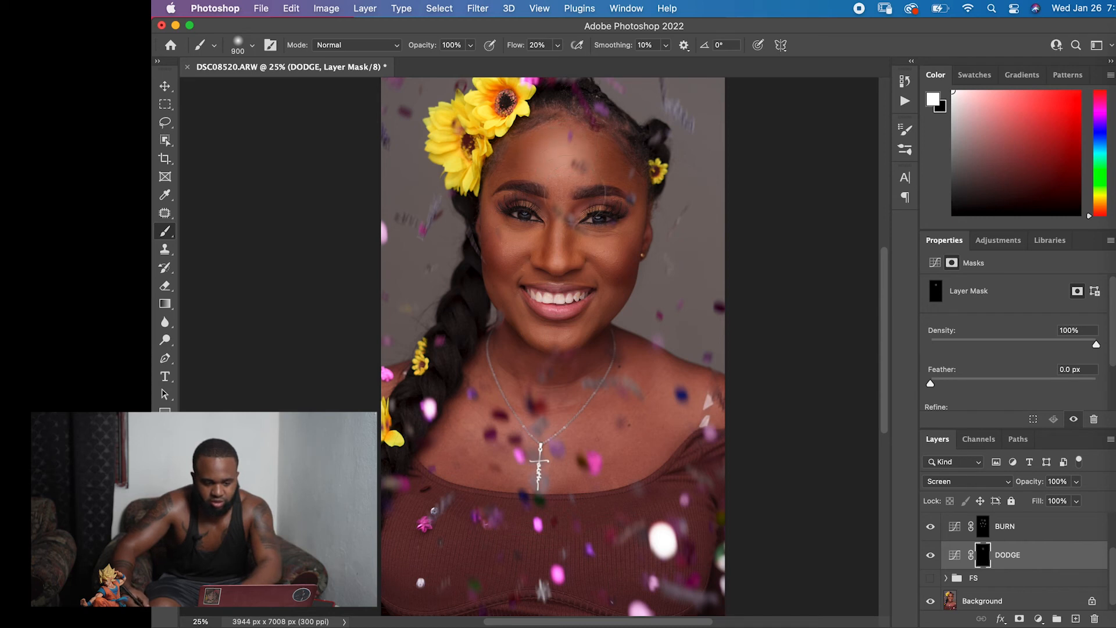
key("p")
key("b")
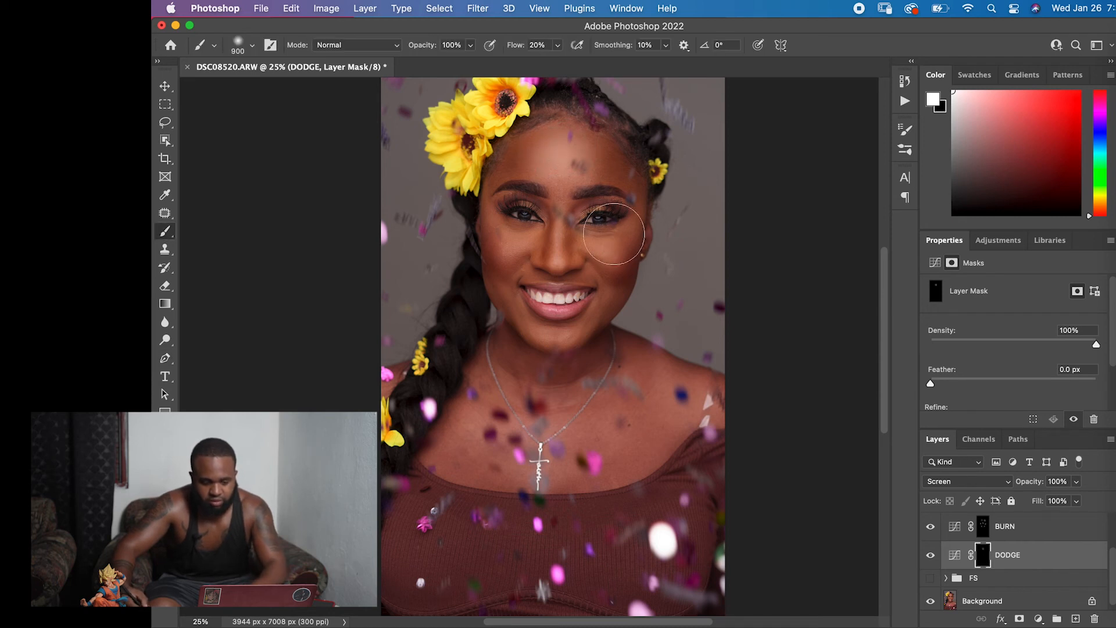
Lighten the under-eye areas and the bridge of the nose on the DODGE mask, reducing the brush from 400 to 175 px.
key("bracketleft")
key("bracketleft")
key("bracketleft")
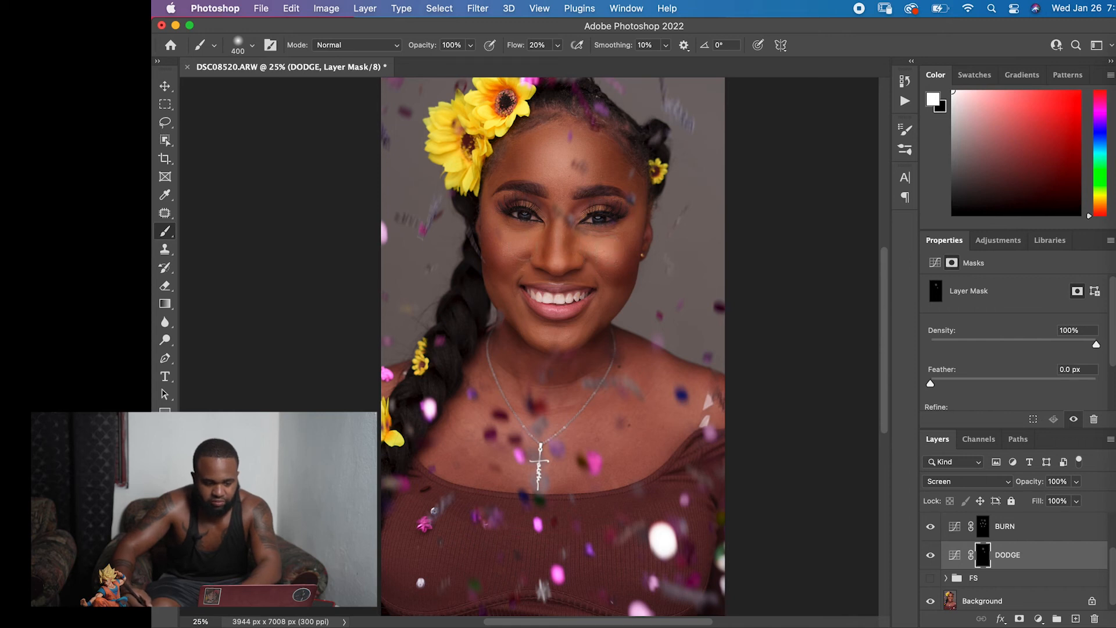
key("bracketleft")
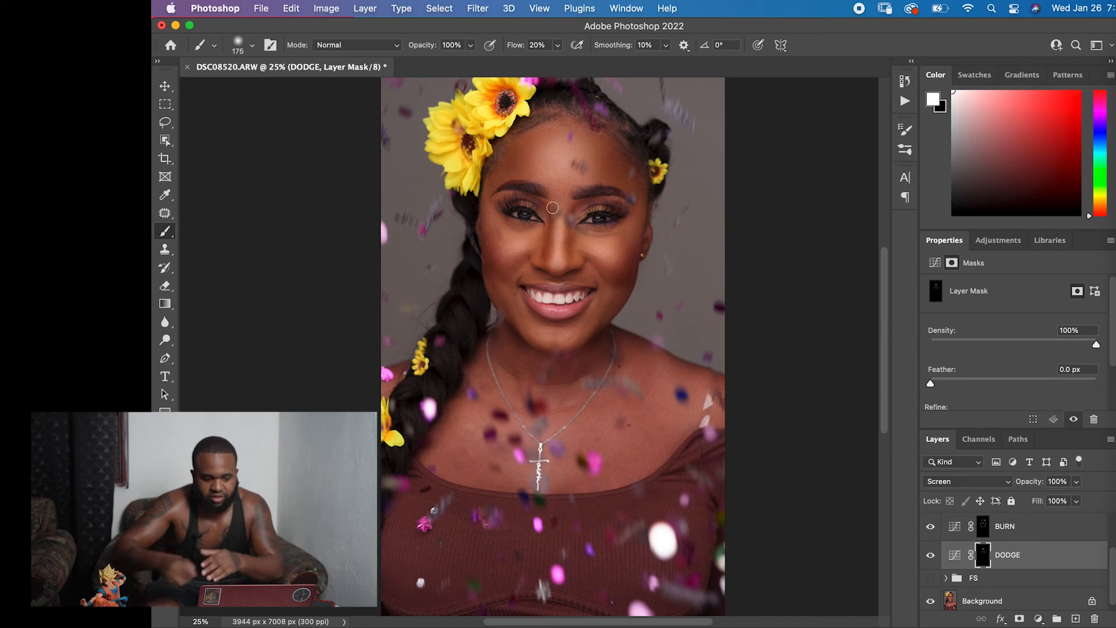
Group the BURN and DODGE layers and adjust the group's fill and opacity, bringing the opacity to about 71%.
left_click(1041, 526, "shift")
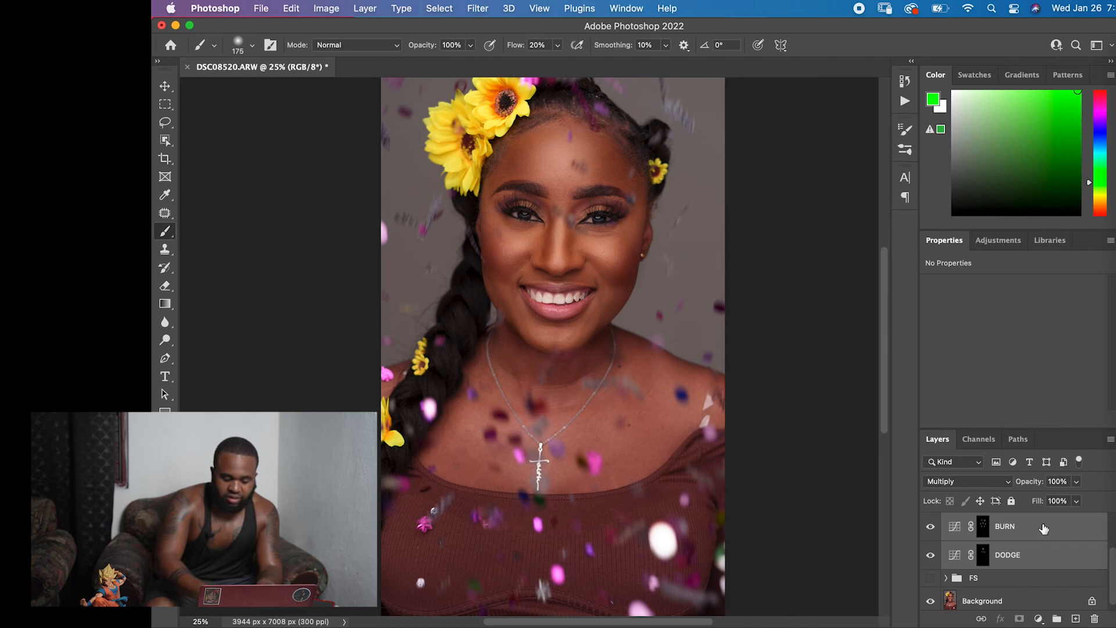
key("super+g")
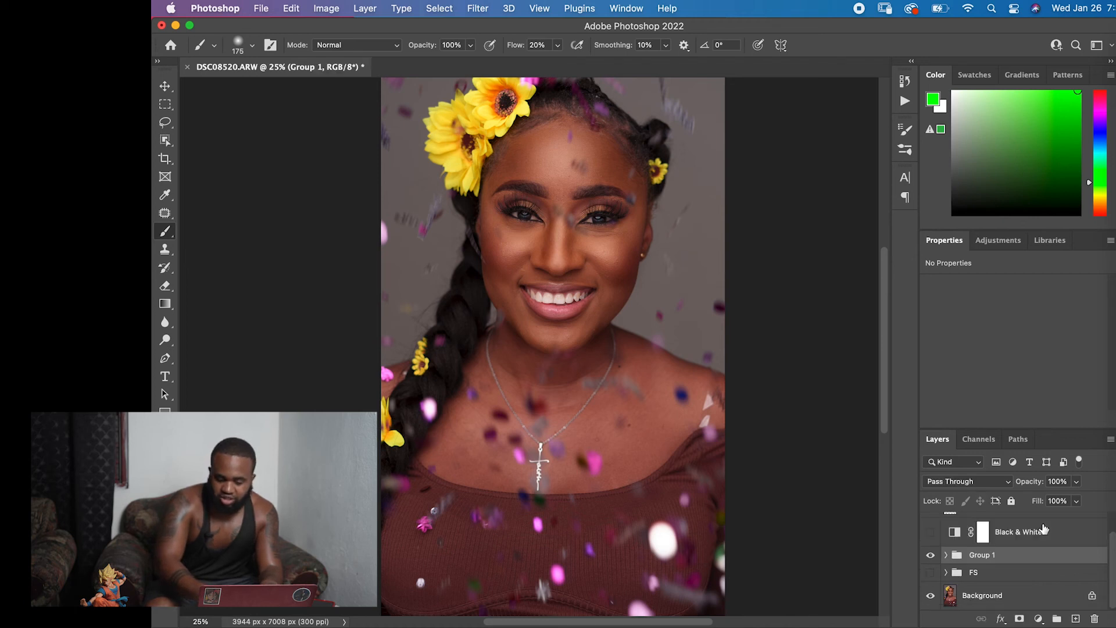
left_click(1076, 500)
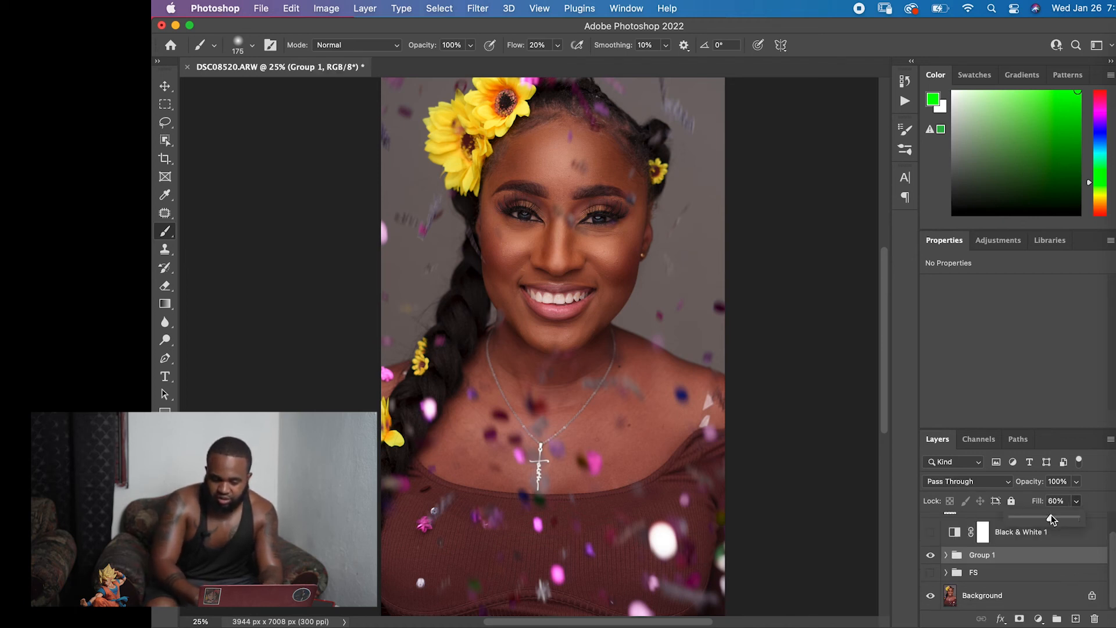
left_click_drag(1051, 514, 1055, 514)
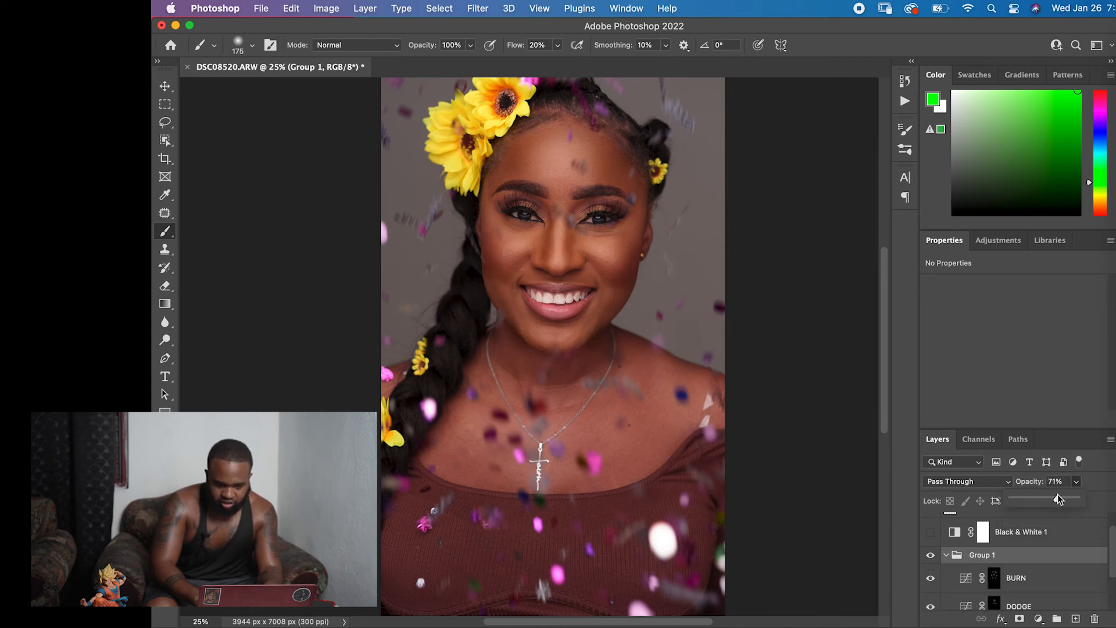
Compare the portrait with and without the dodge and burn group, and collapse the group.
left_click(982, 531)
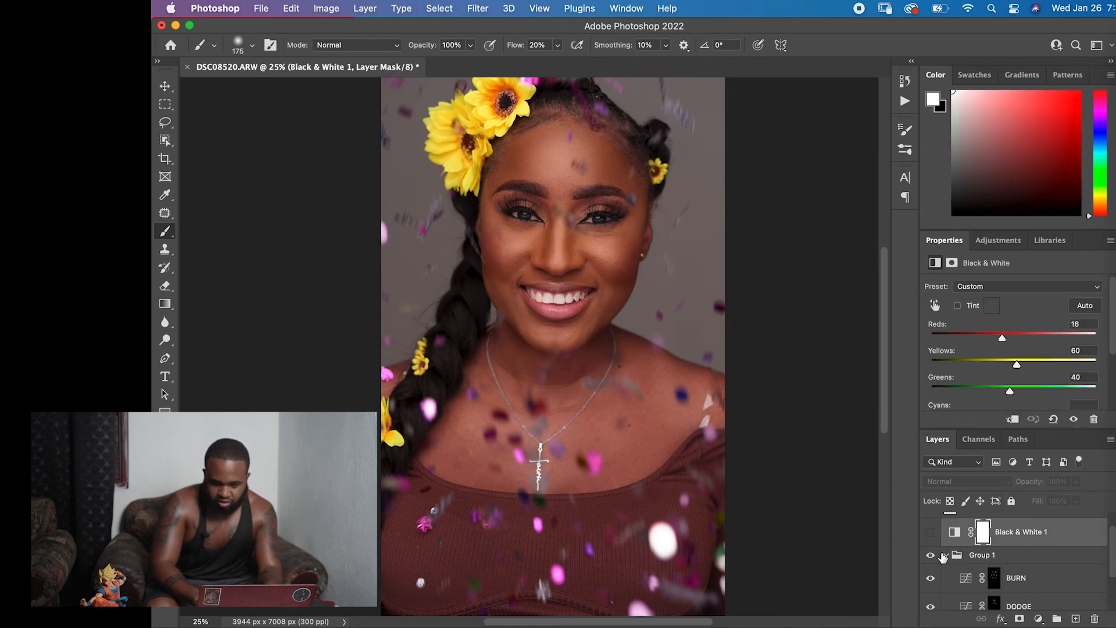
left_click(933, 555)
left_click(933, 556)
left_click(946, 554)
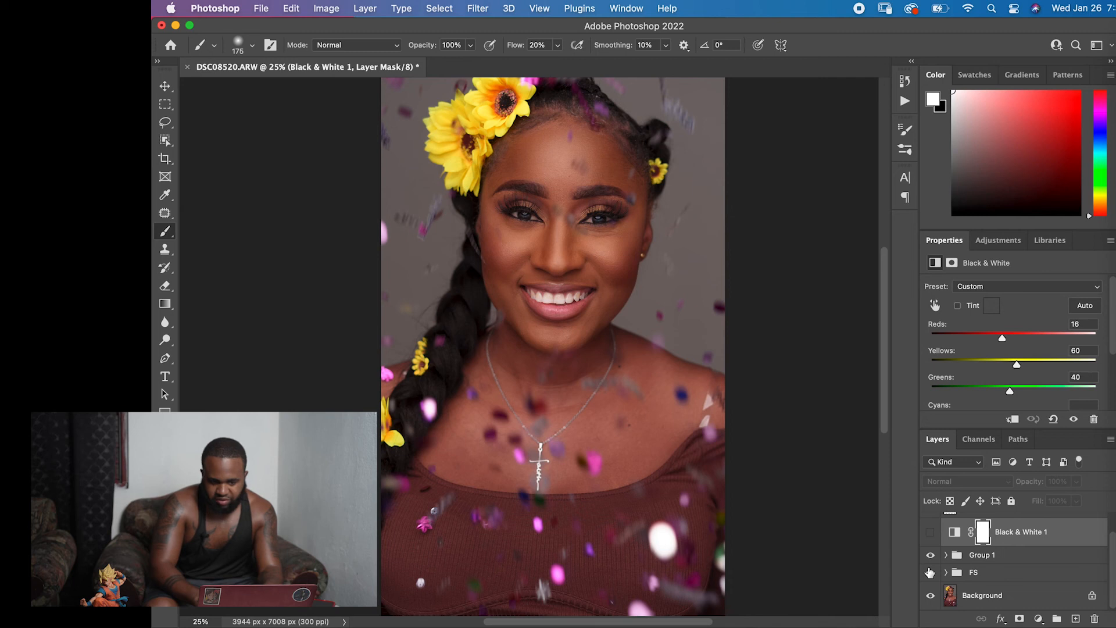
Show the FS group and combine it with the dodge and burn group in a new parent group.
left_click(1003, 574)
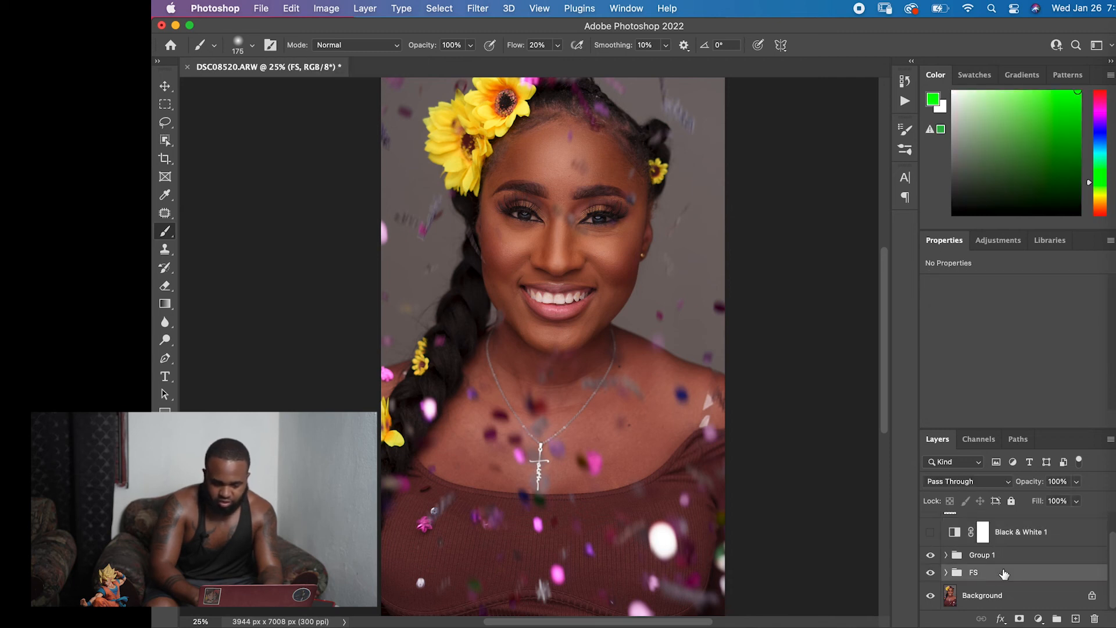
left_click(1009, 555, "shift")
key("super+g")
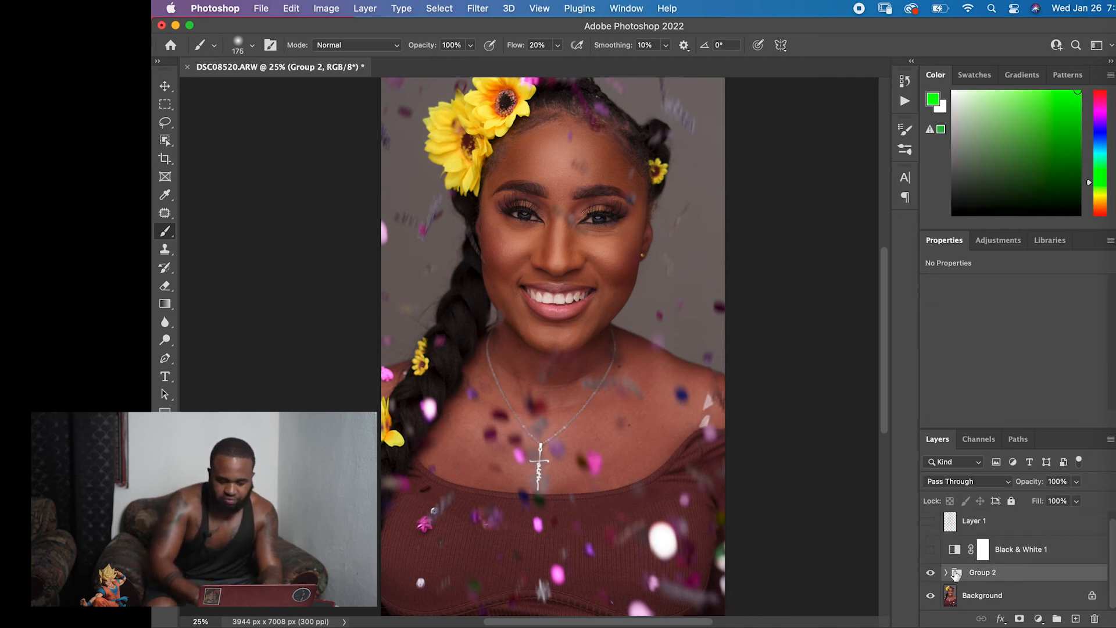
Compare the portrait before and after all retouching by toggling the combined group's visibility, and inspect the whole image.
left_click(931, 573)
left_click(931, 573)
left_click(931, 573)
left_click(930, 573)
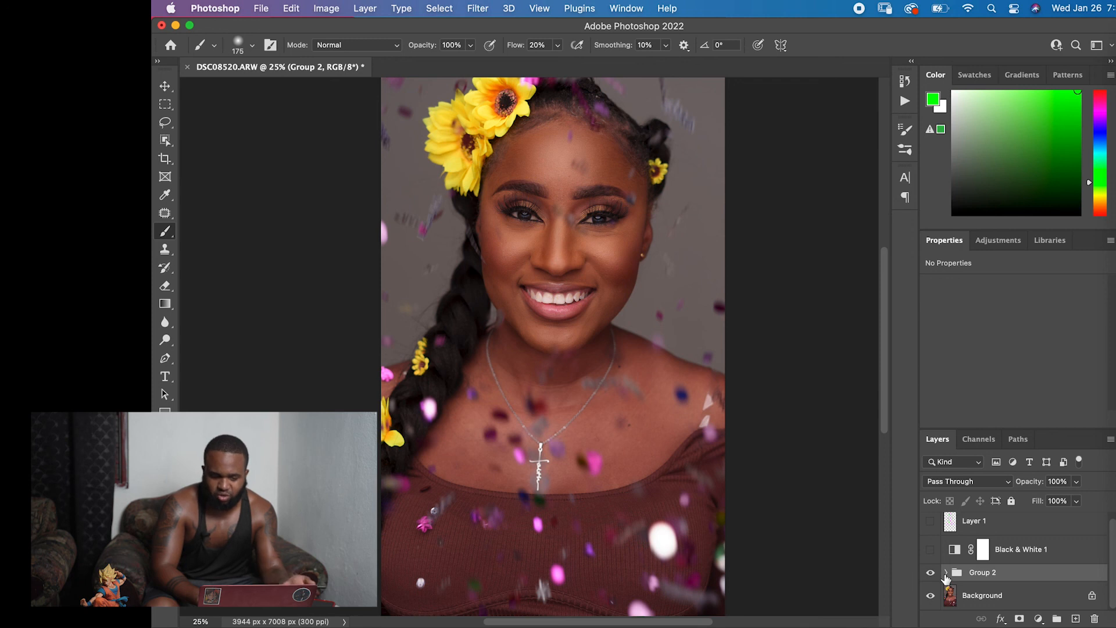
scroll(720, 409, "up", 5)
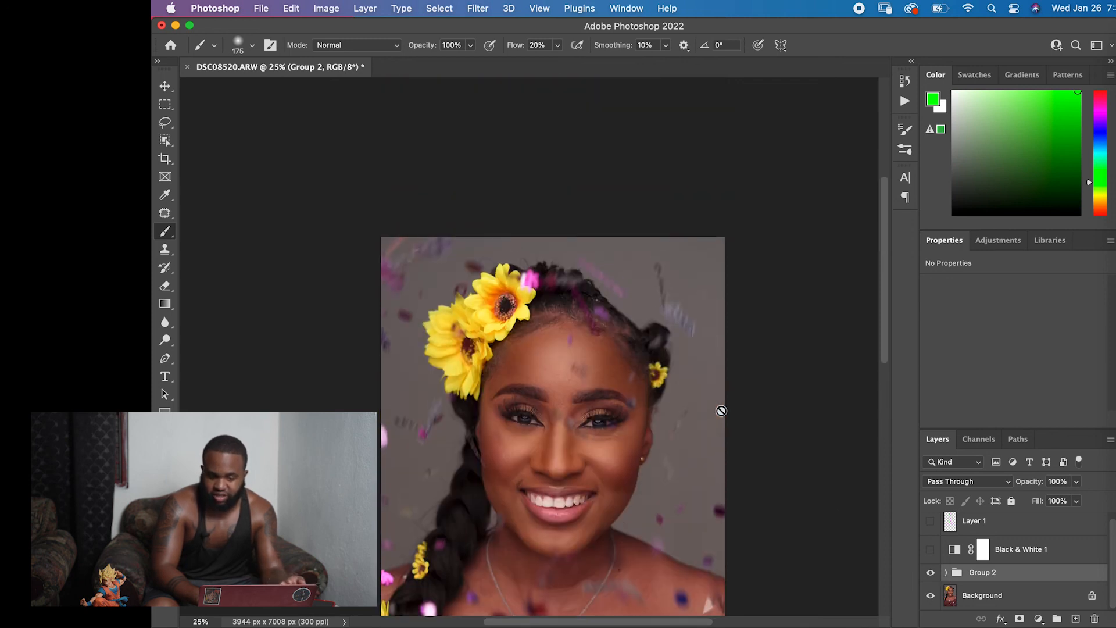
scroll(720, 409, "down", 5)
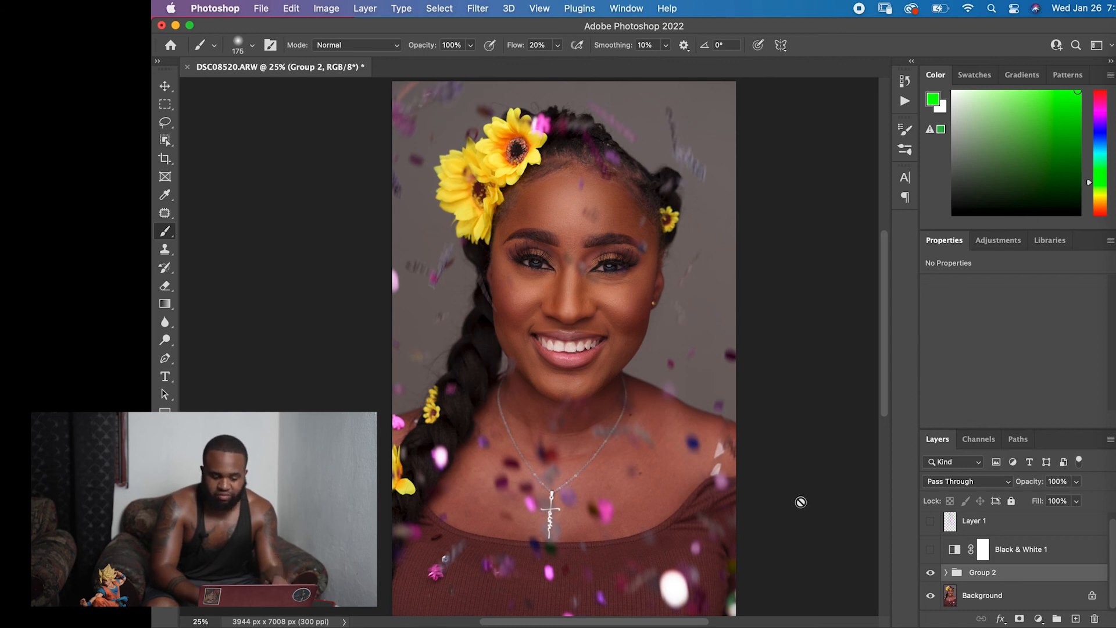
key("super+plus")
key("super+minus")
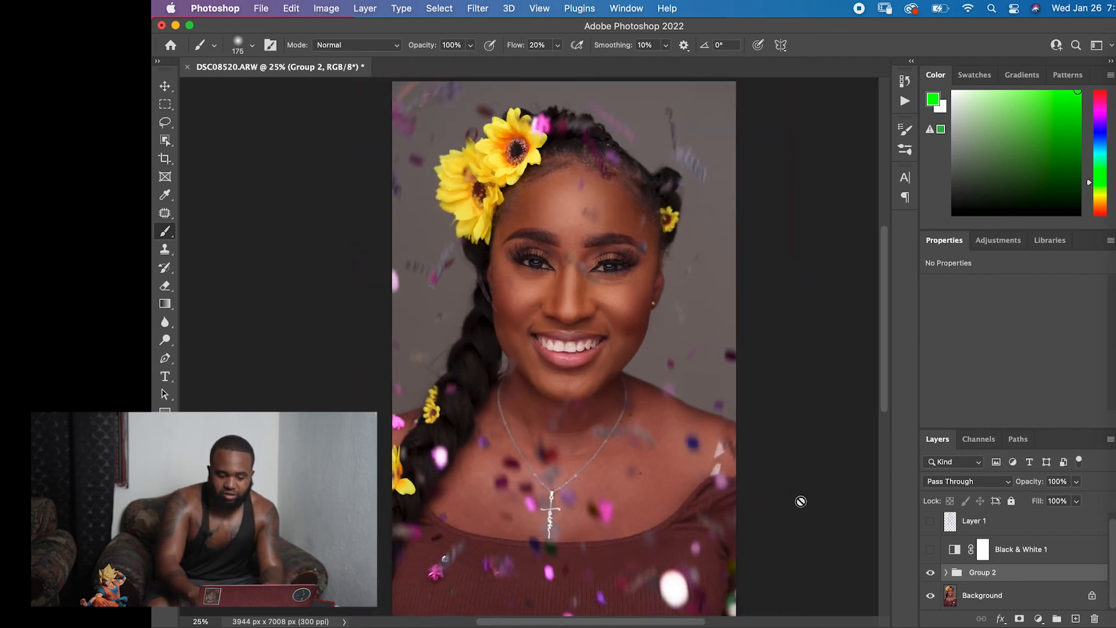